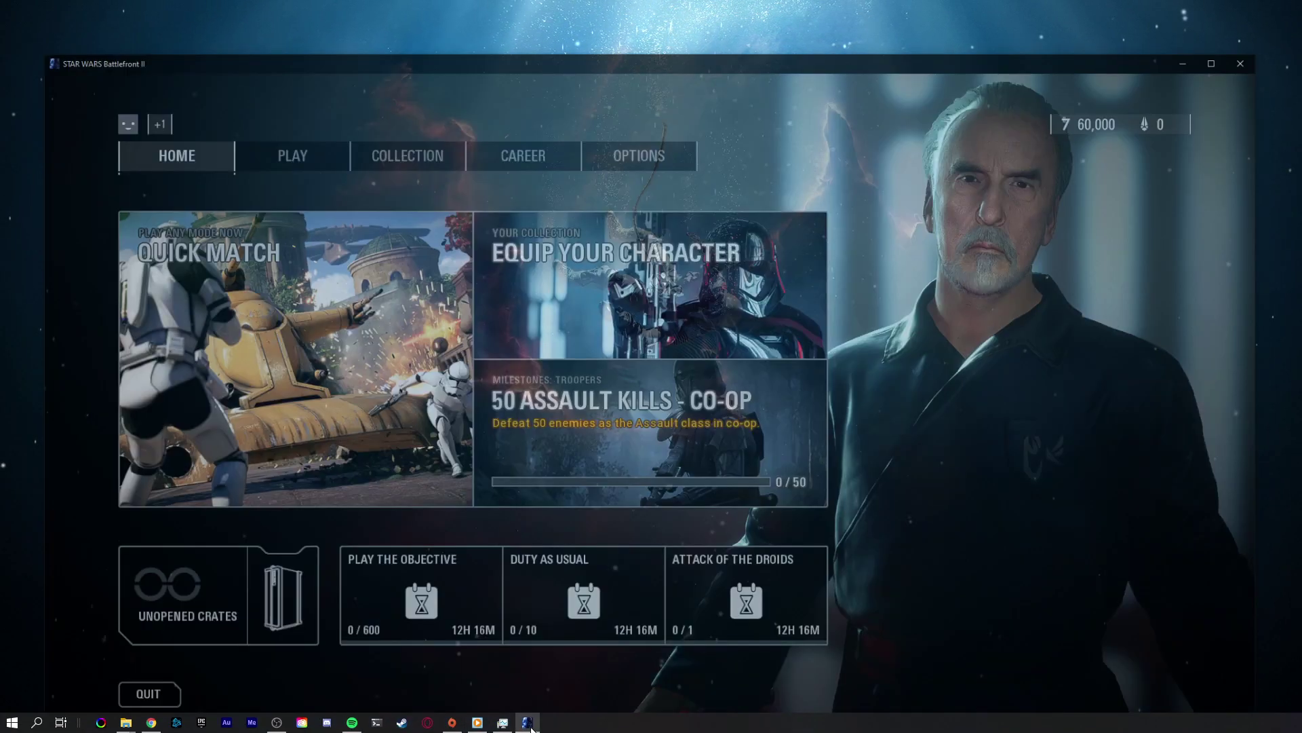
- Cycle through the EA account ping sites and leave the data center on Germany (19ms)
{"action": "left_click", "coordinate": [601, 114]}
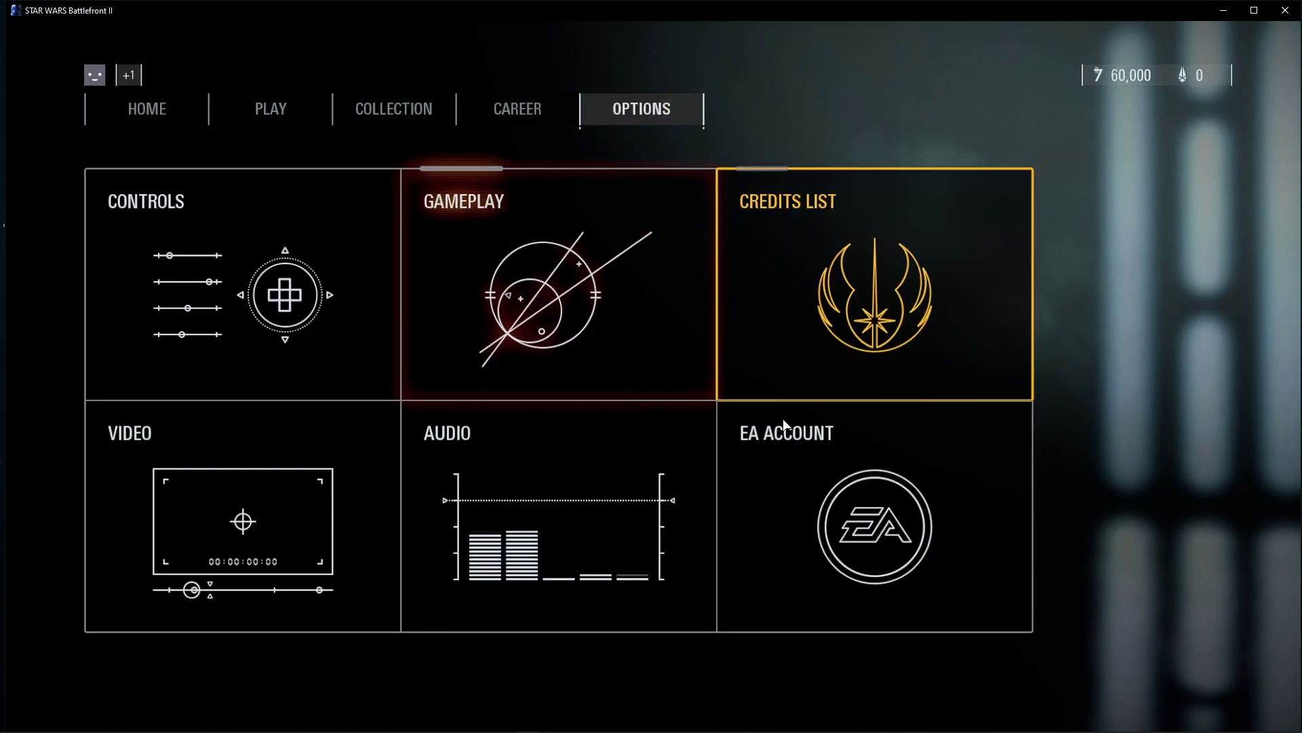
{"action": "left_click", "coordinate": [838, 495]}
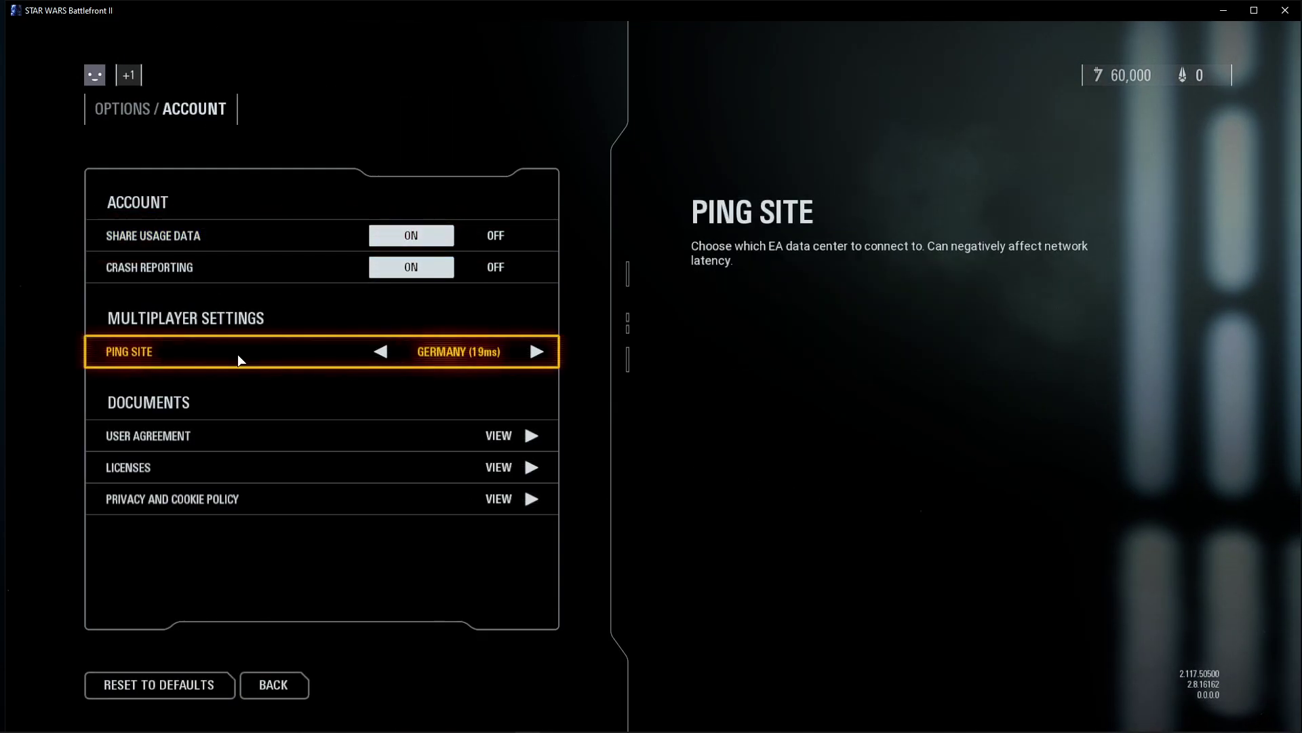
{"action": "left_click", "coordinate": [380, 353]}
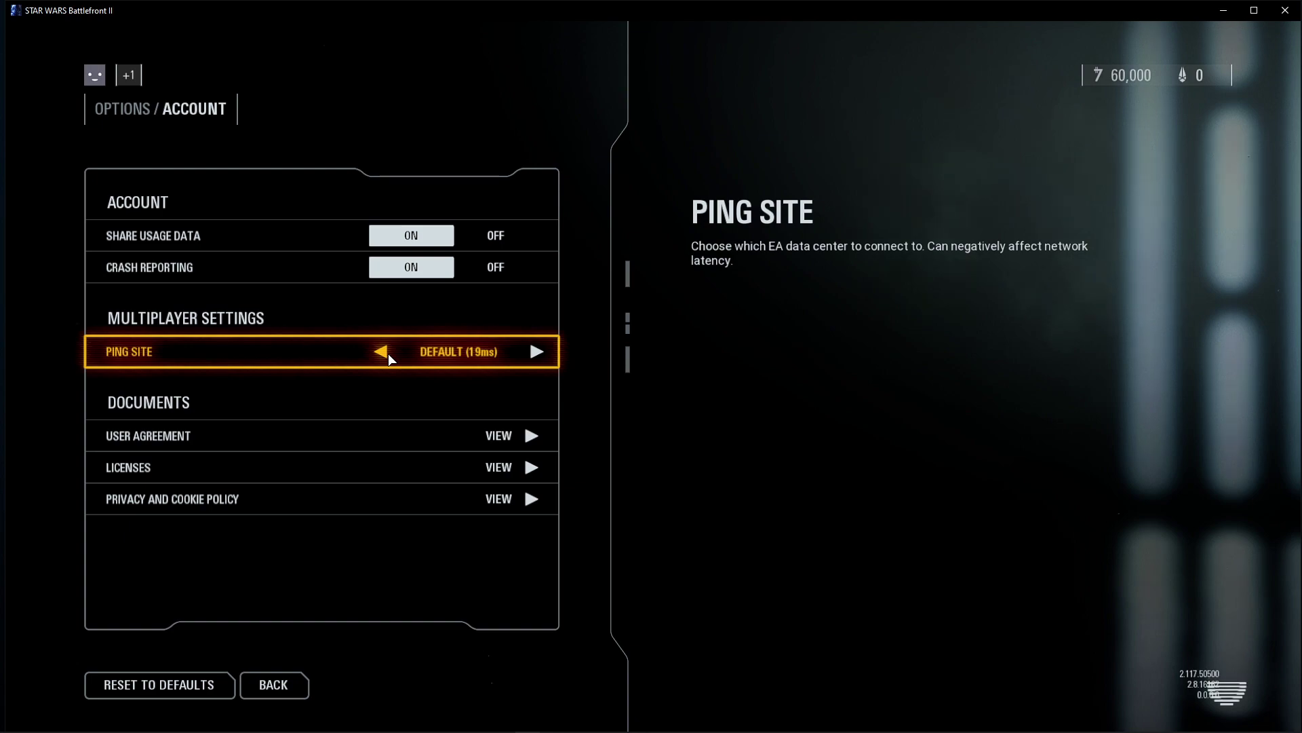
{"action": "left_click", "coordinate": [390, 360]}
{"action": "left_click", "coordinate": [529, 356]}
{"action": "left_click", "coordinate": [529, 356]}
{"action": "left_click", "coordinate": [388, 352]}
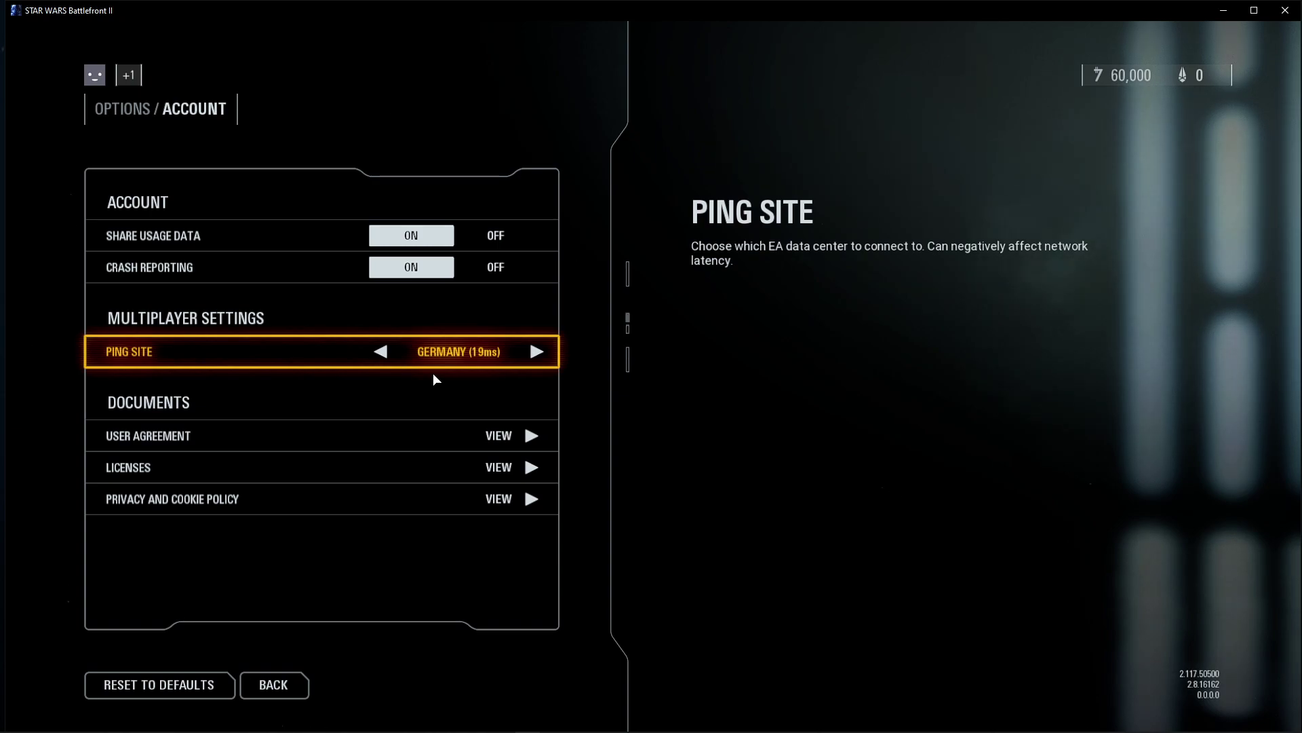
{"action": "key", "text": "Escape"}
- Quit Star Wars Battlefront II and briefly toggle the Epic Games launcher
{"action": "left_click", "coordinate": [1284, 11]}
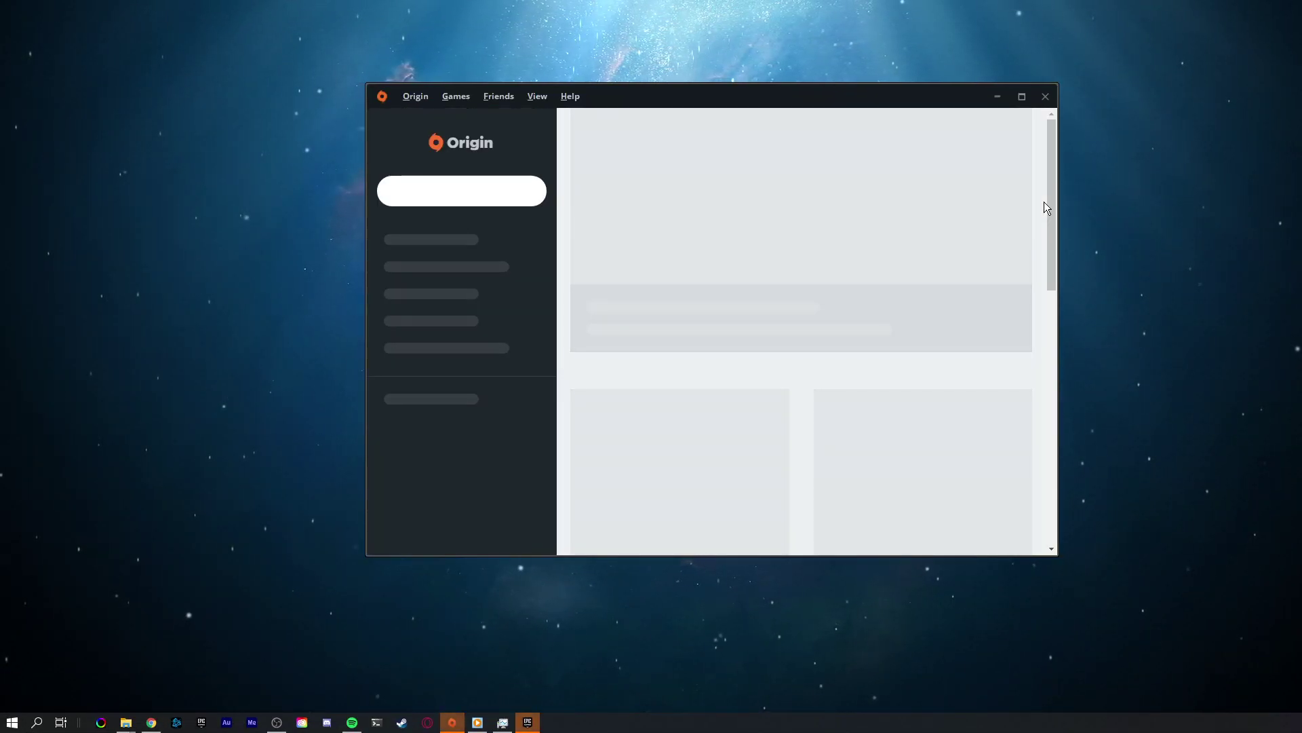
{"action": "left_click", "coordinate": [528, 722]}
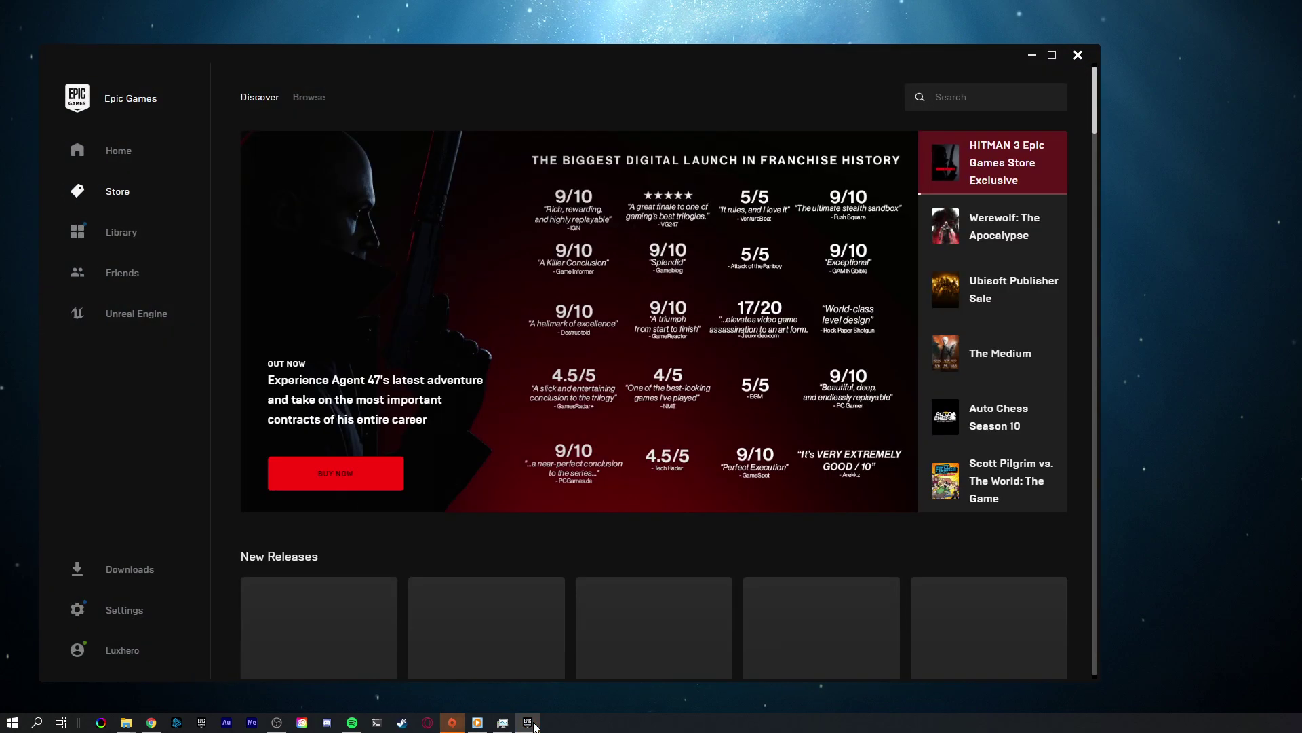
{"action": "left_click", "coordinate": [533, 723]}
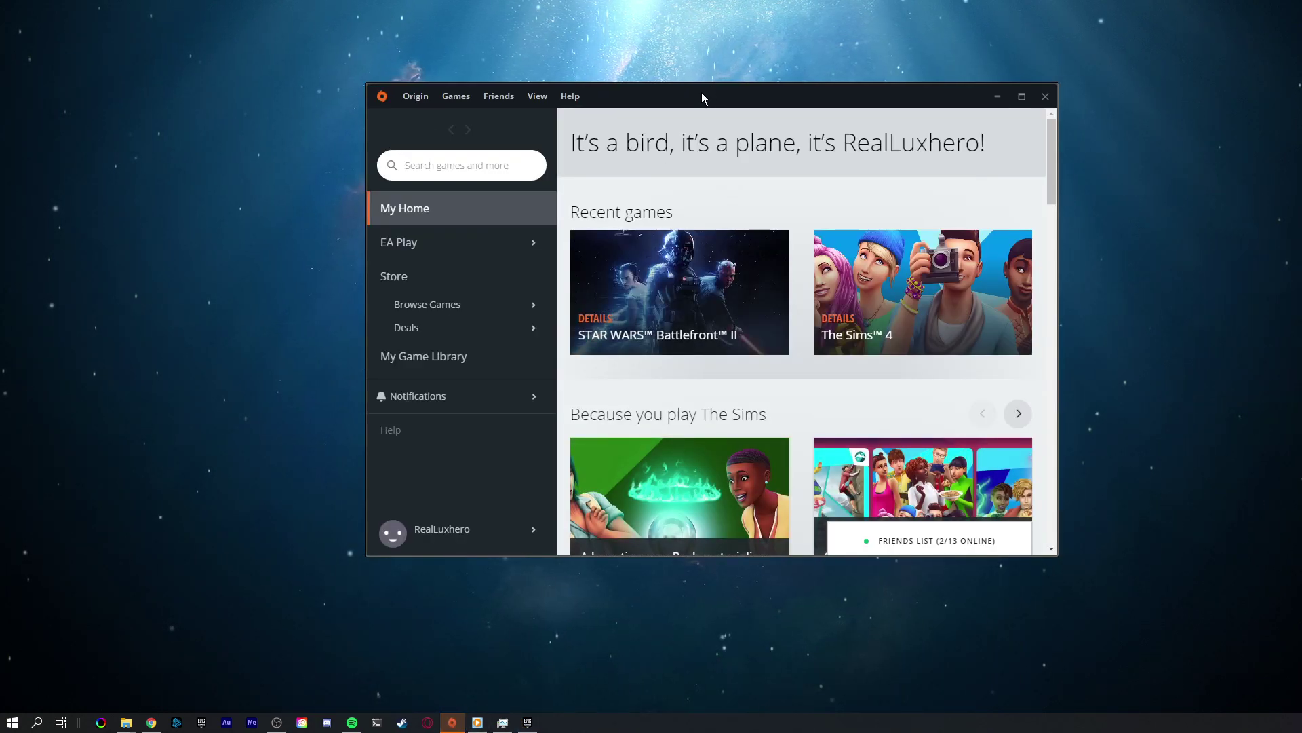
- Find Battlefront II under All Other Games in Origin's library, then minimize Origin
{"action": "left_click", "coordinate": [457, 365]}
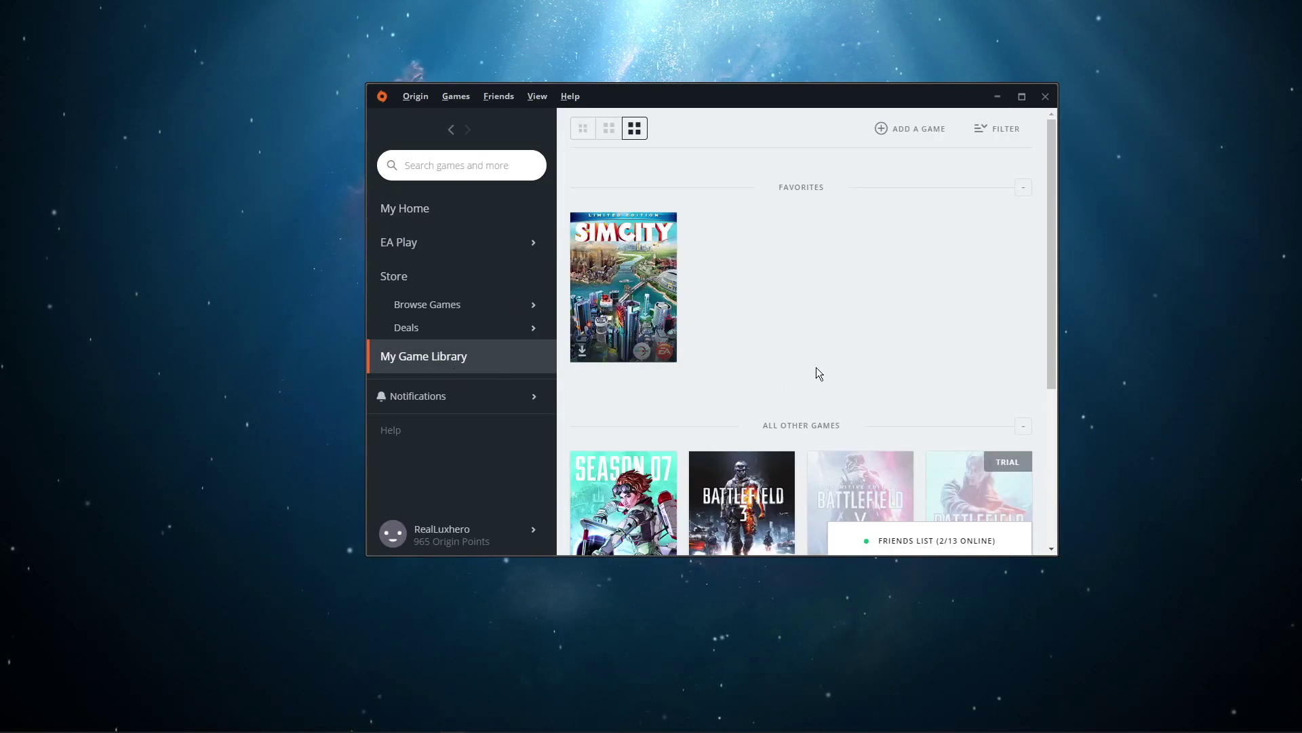
{"action": "scroll", "coordinate": [817, 373], "scroll_direction": "down", "scroll_amount": 3}
{"action": "scroll", "coordinate": [818, 373], "scroll_direction": "down", "scroll_amount": 2}
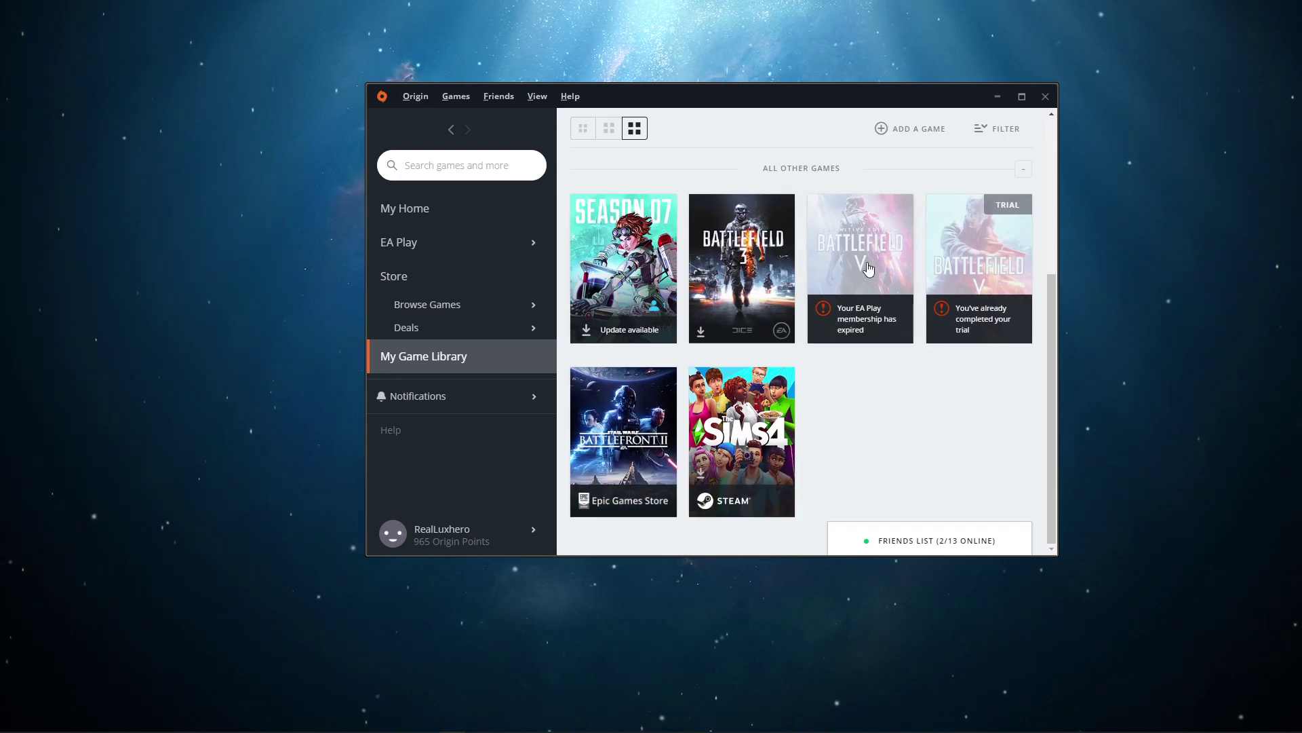
{"action": "left_click", "coordinate": [997, 96]}
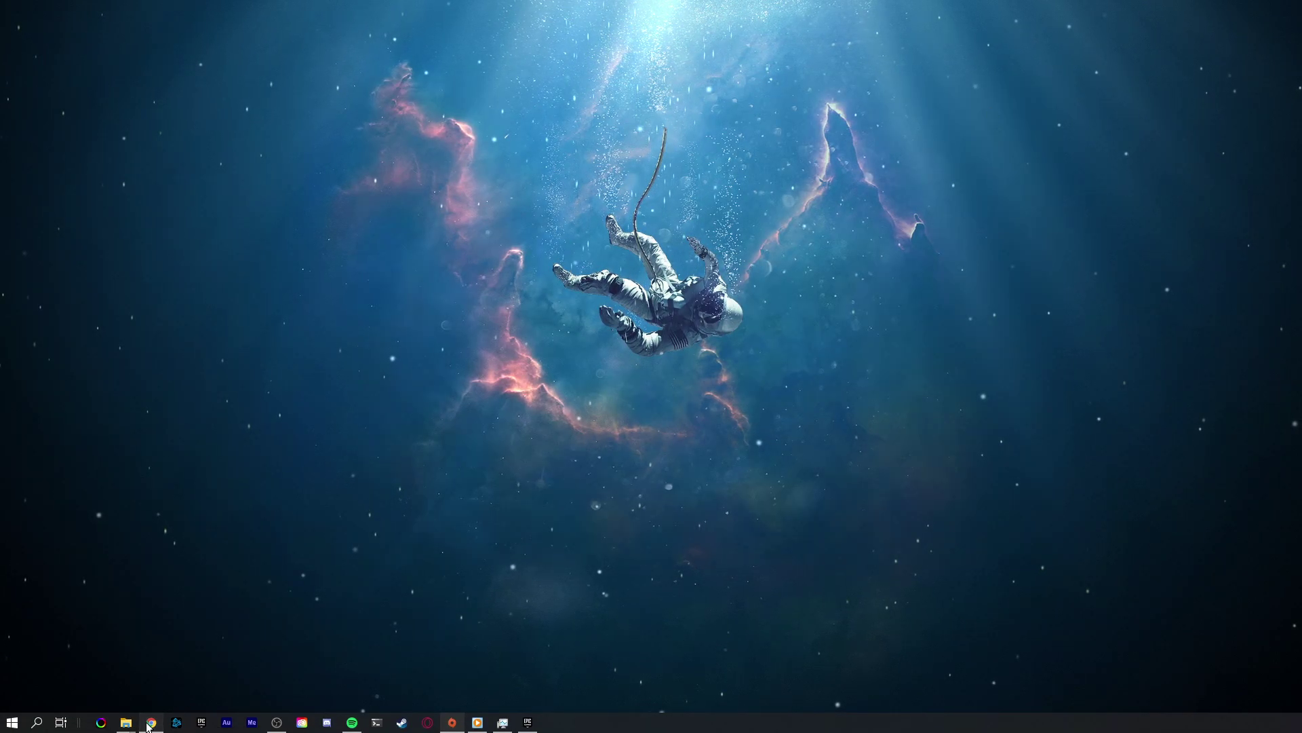
- Open Downdetector's Star Wars Battlefront live outage map, which reports no problems
{"action": "left_click", "coordinate": [151, 724]}
{"action": "middle_click", "coordinate": [224, 378]}
{"action": "middle_click", "coordinate": [226, 381]}
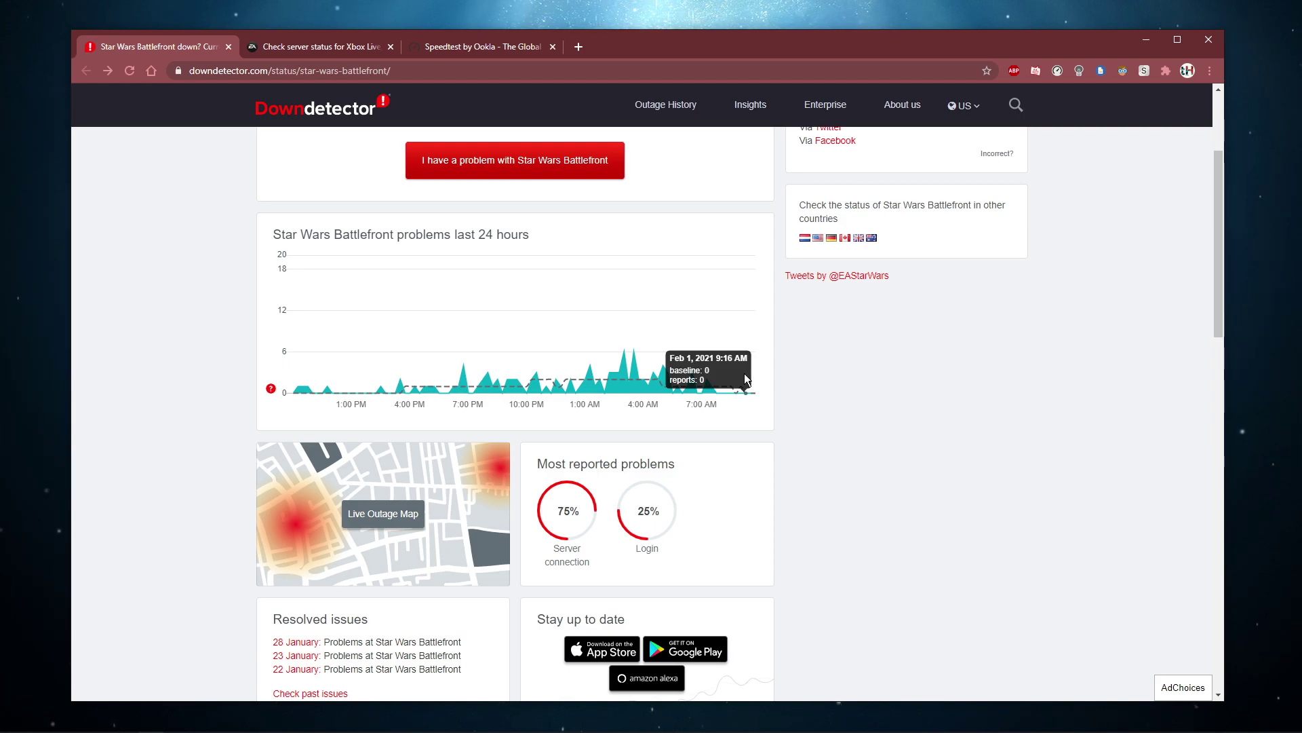
{"action": "left_click", "coordinate": [412, 514]}
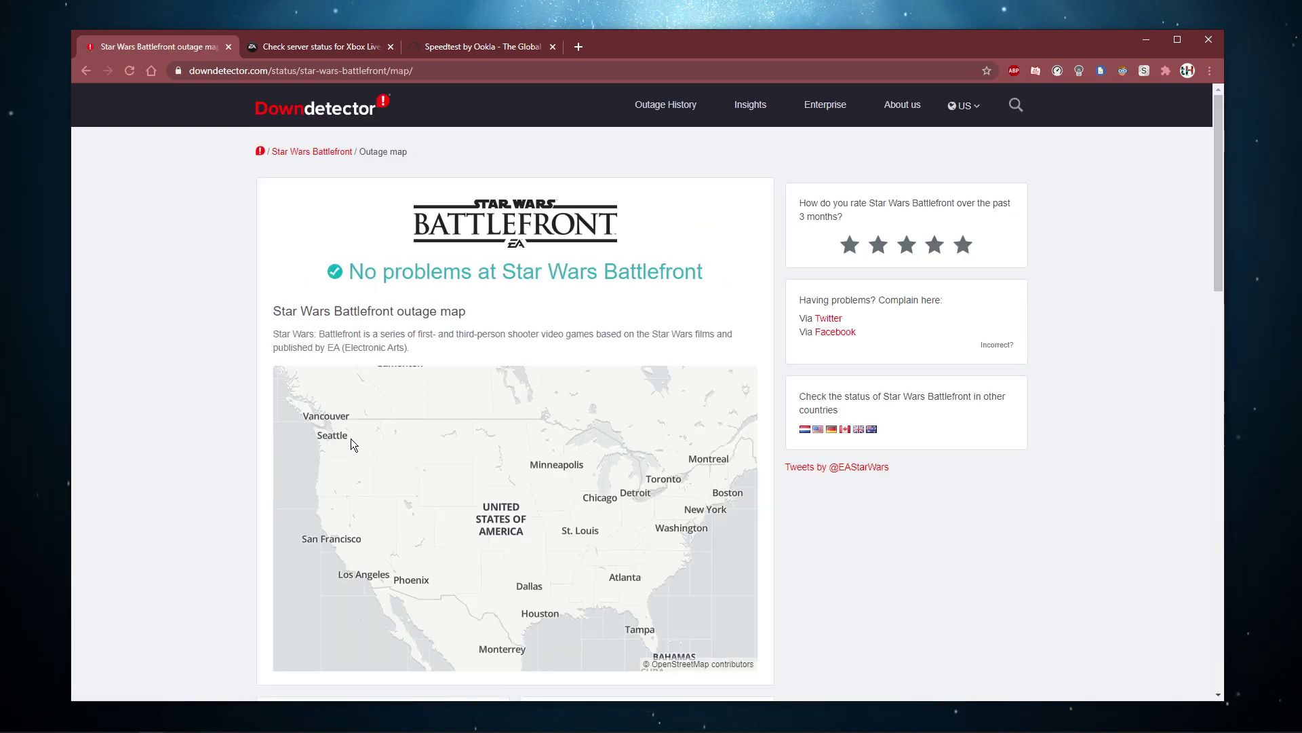
{"action": "middle_click", "coordinate": [201, 403]}
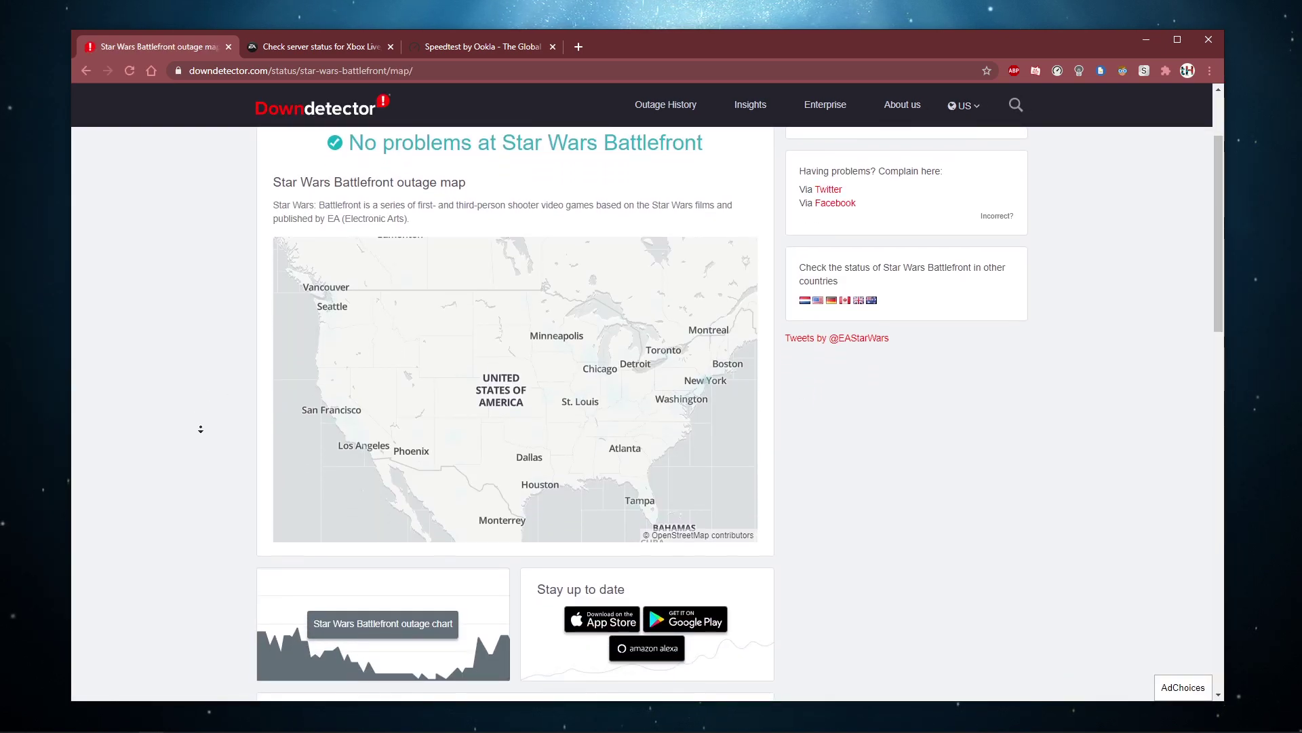
{"action": "middle_click", "coordinate": [204, 434]}
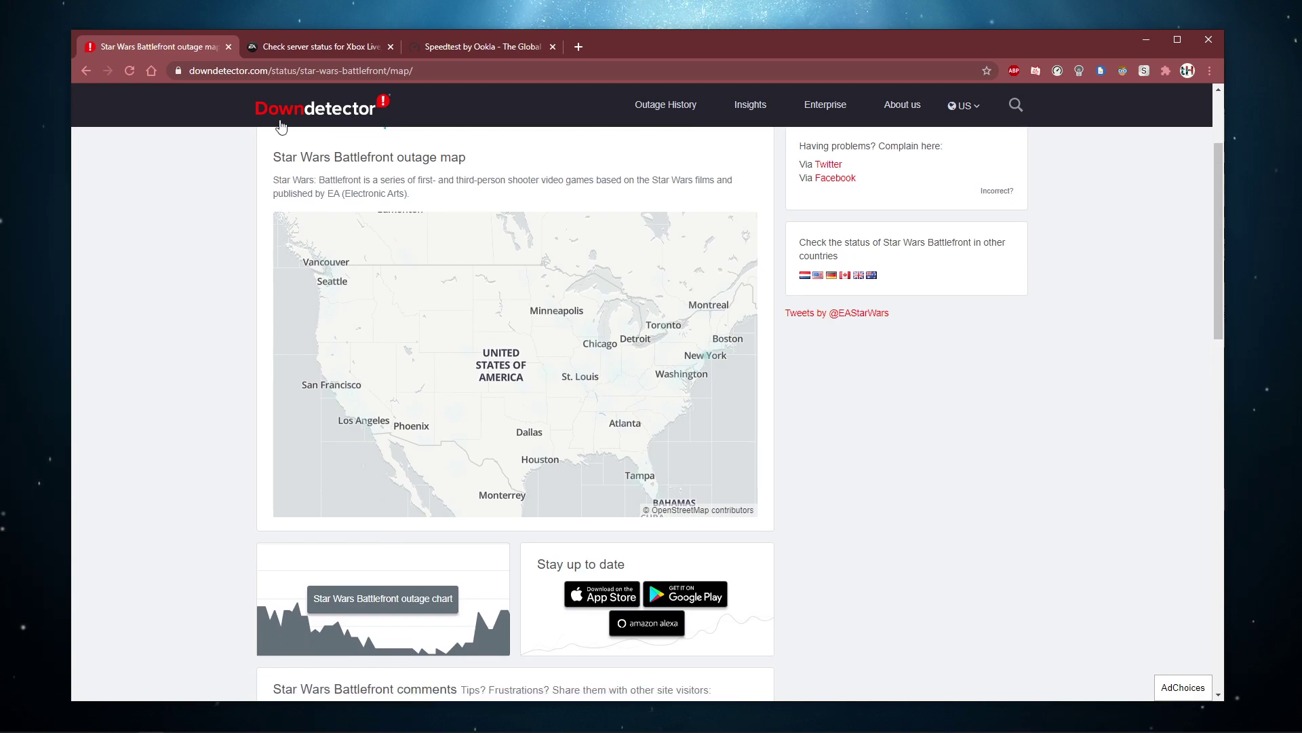
- Read through EA Help's 'Check server status' article for Xbox Live, PlayStation Network and PC
{"action": "left_click", "coordinate": [293, 47]}
{"action": "middle_click", "coordinate": [199, 237]}
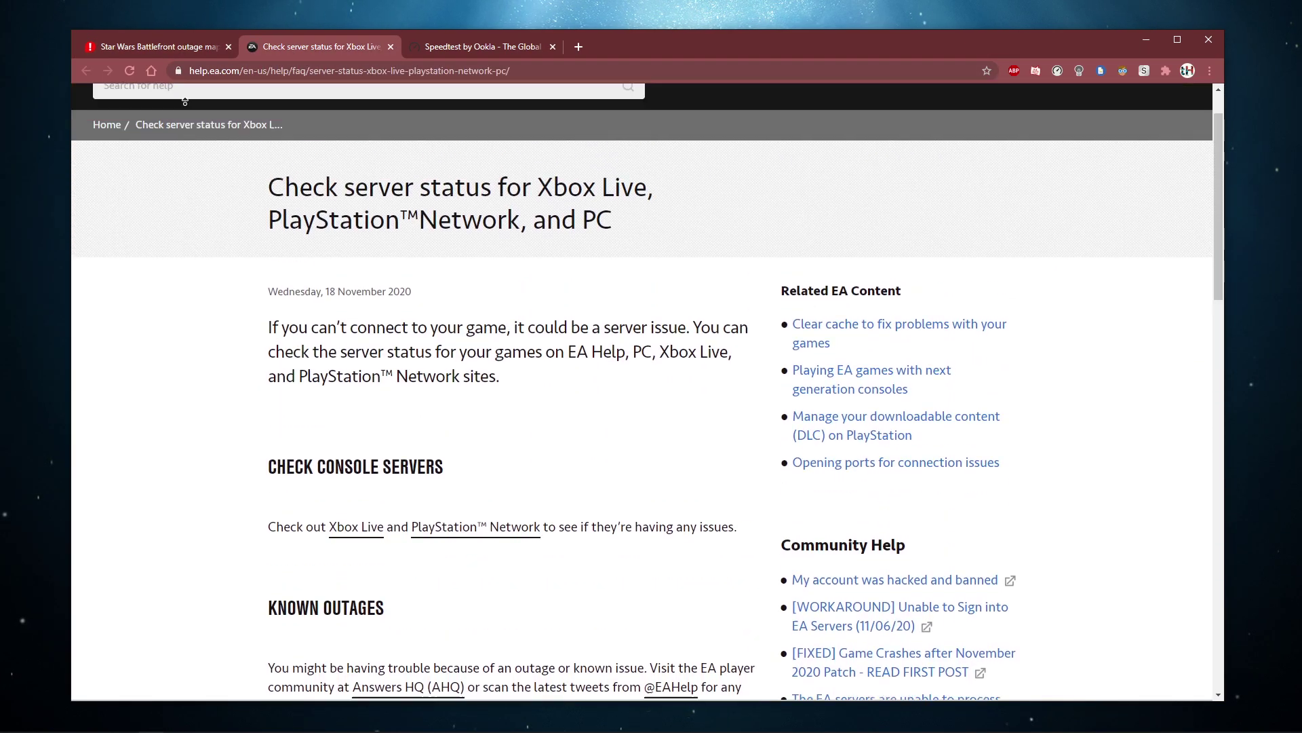
{"action": "middle_click", "coordinate": [183, 133]}
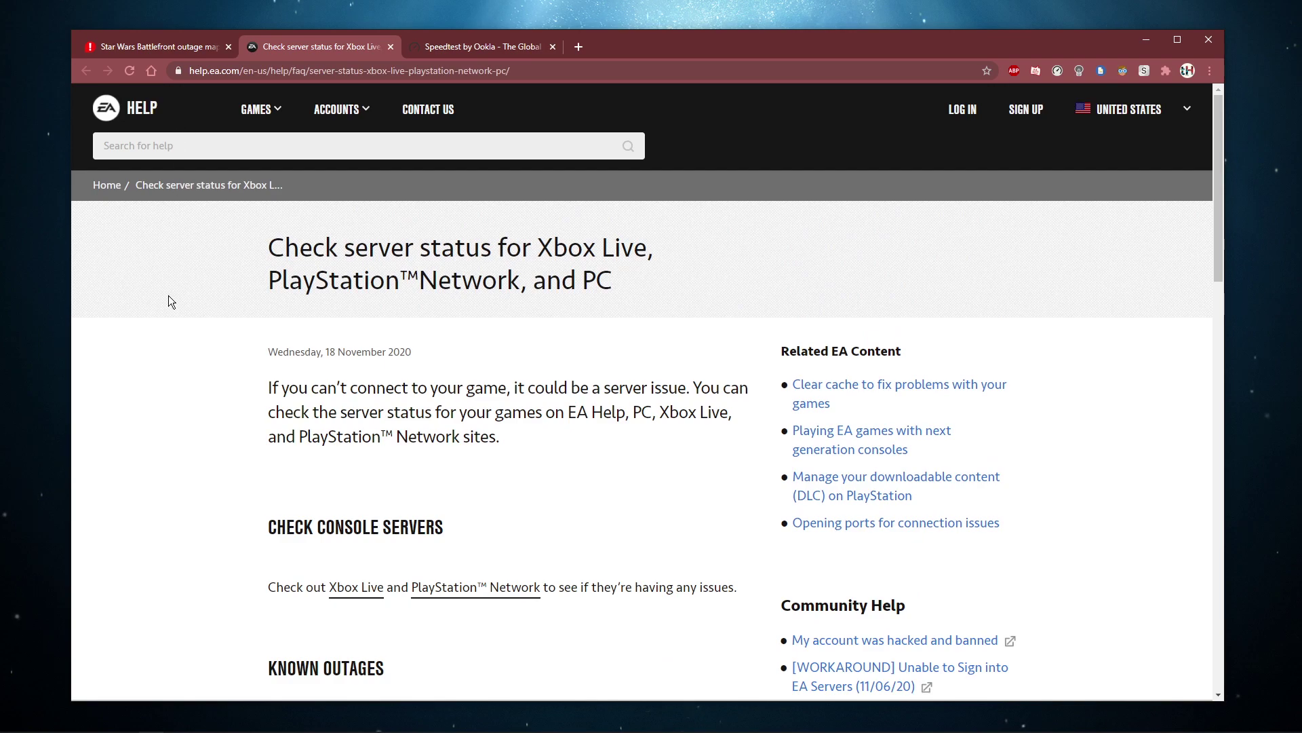
{"action": "middle_click", "coordinate": [172, 331]}
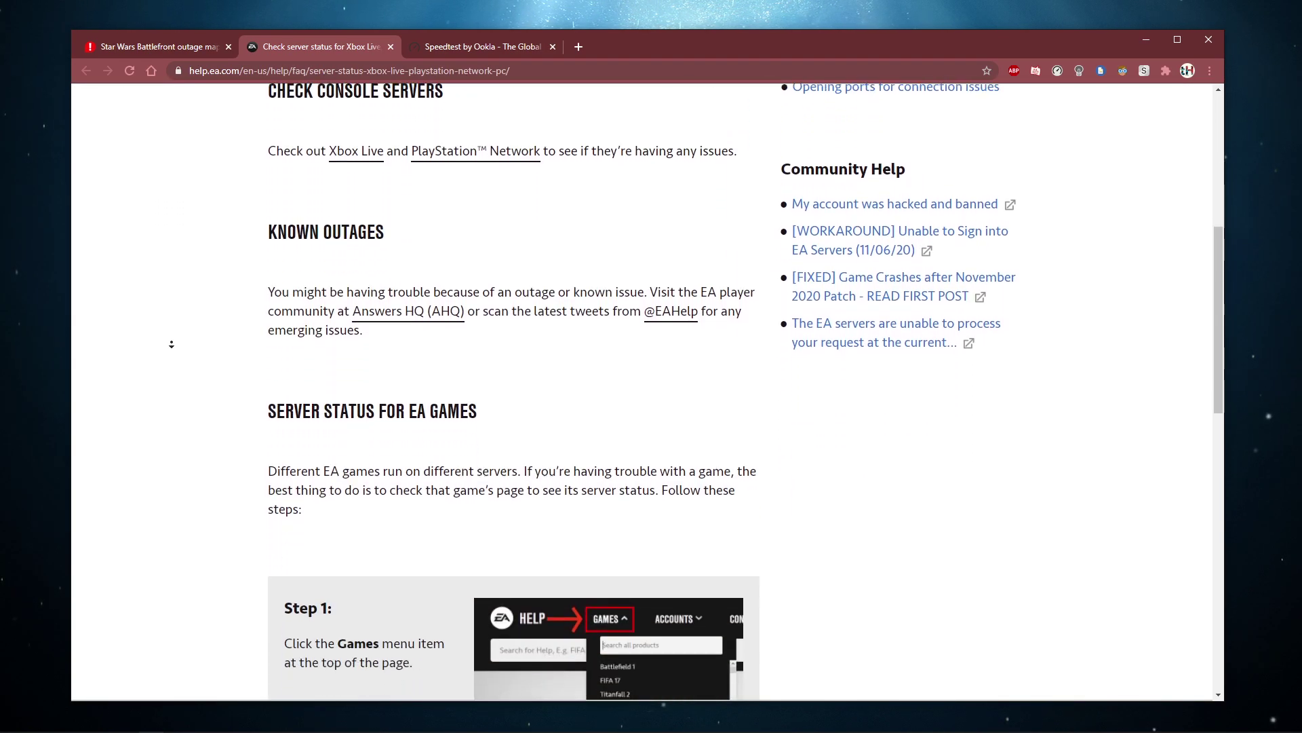
{"action": "middle_click", "coordinate": [168, 341]}
{"action": "scroll", "coordinate": [167, 339], "scroll_direction": "up", "scroll_amount": 6}
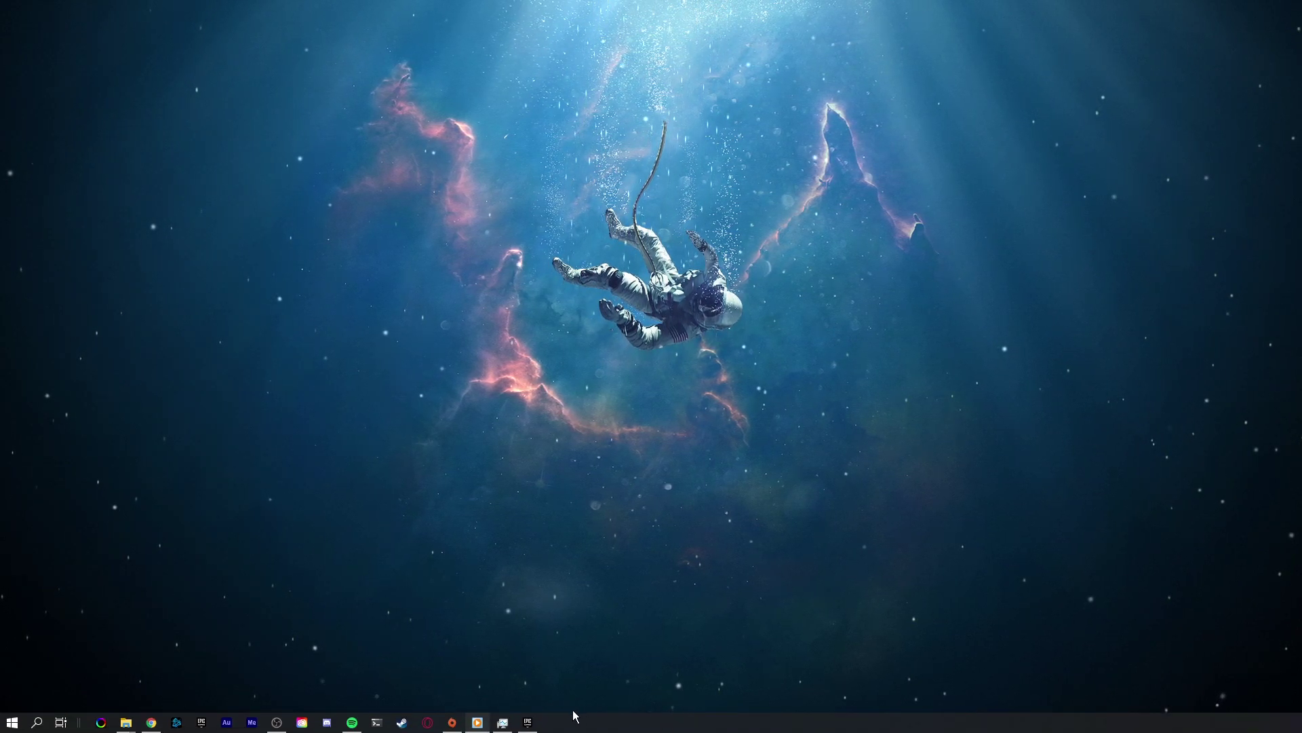
- Bring Origin back and open the Battlefront II options menu in My Game Library
{"action": "left_click", "coordinate": [451, 723]}
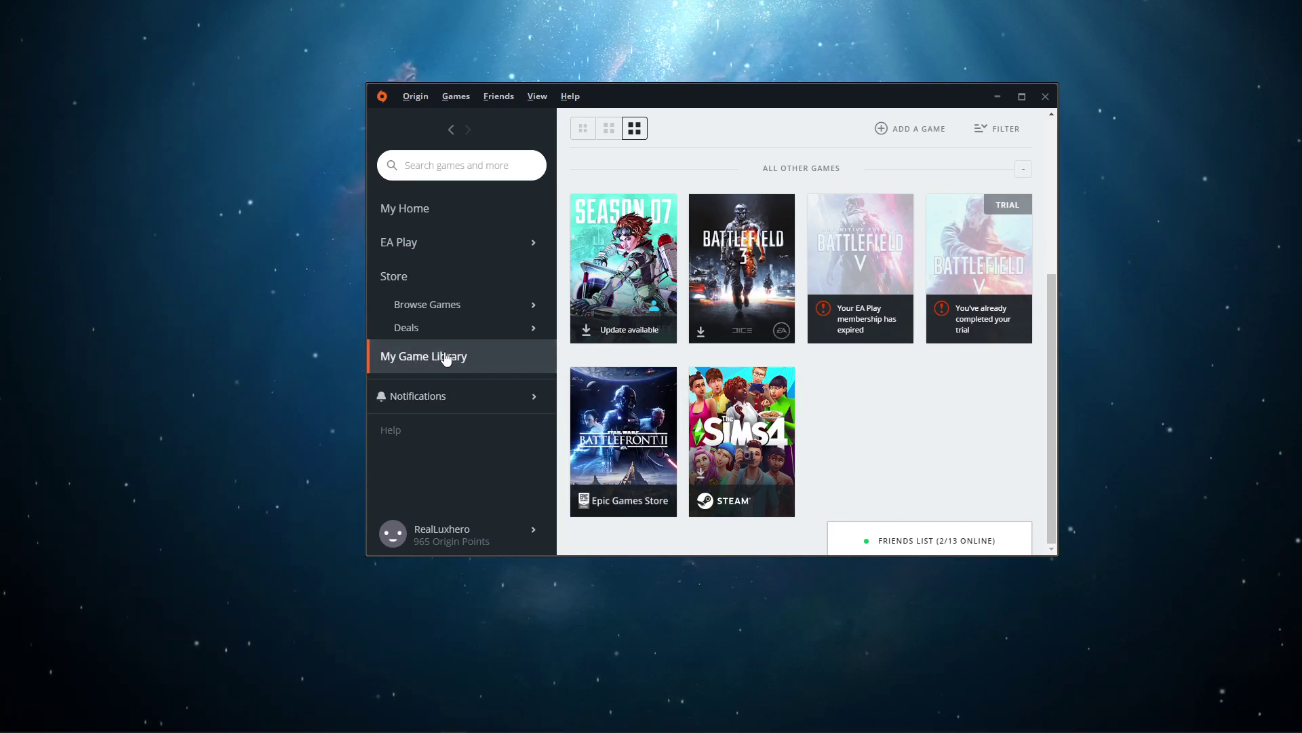
{"action": "right_click", "coordinate": [627, 439]}
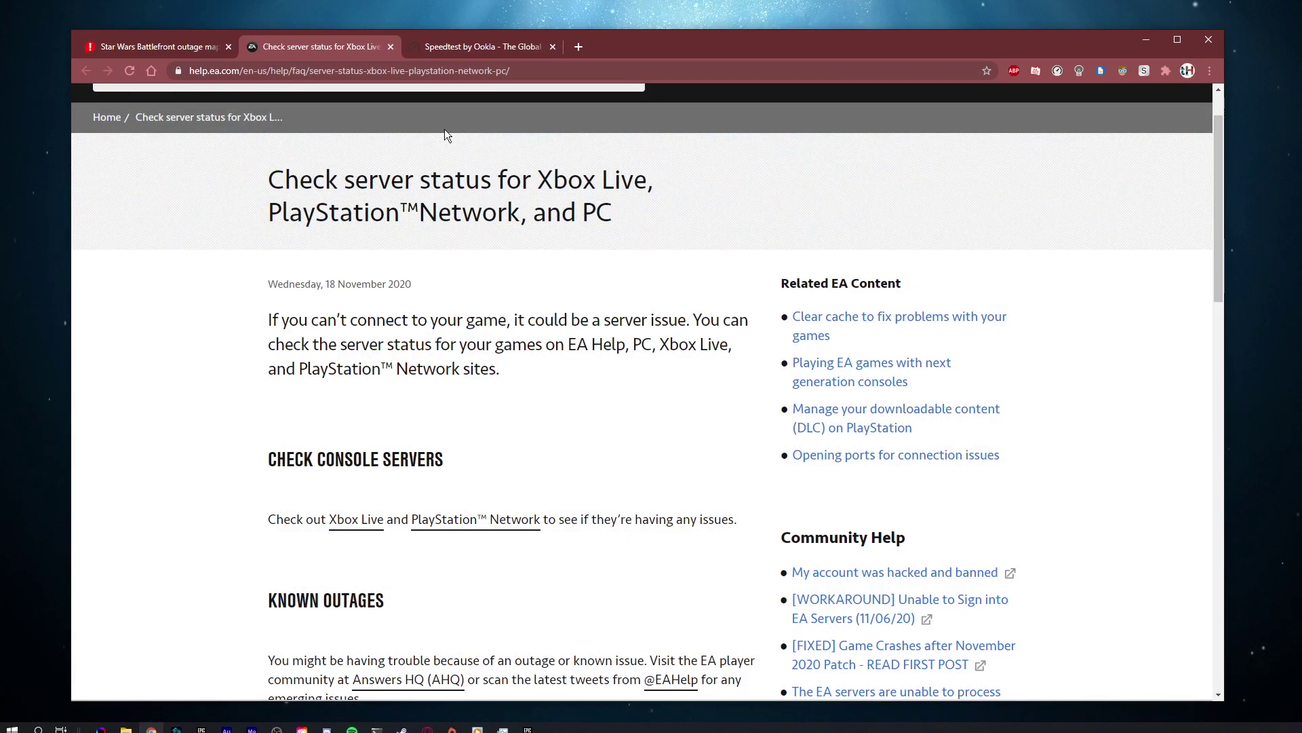
- Run a Speedtest by Ookla test: 11 ms ping, 61.94 Mbps download
{"action": "left_click", "coordinate": [465, 49]}
{"action": "left_click", "coordinate": [596, 272]}
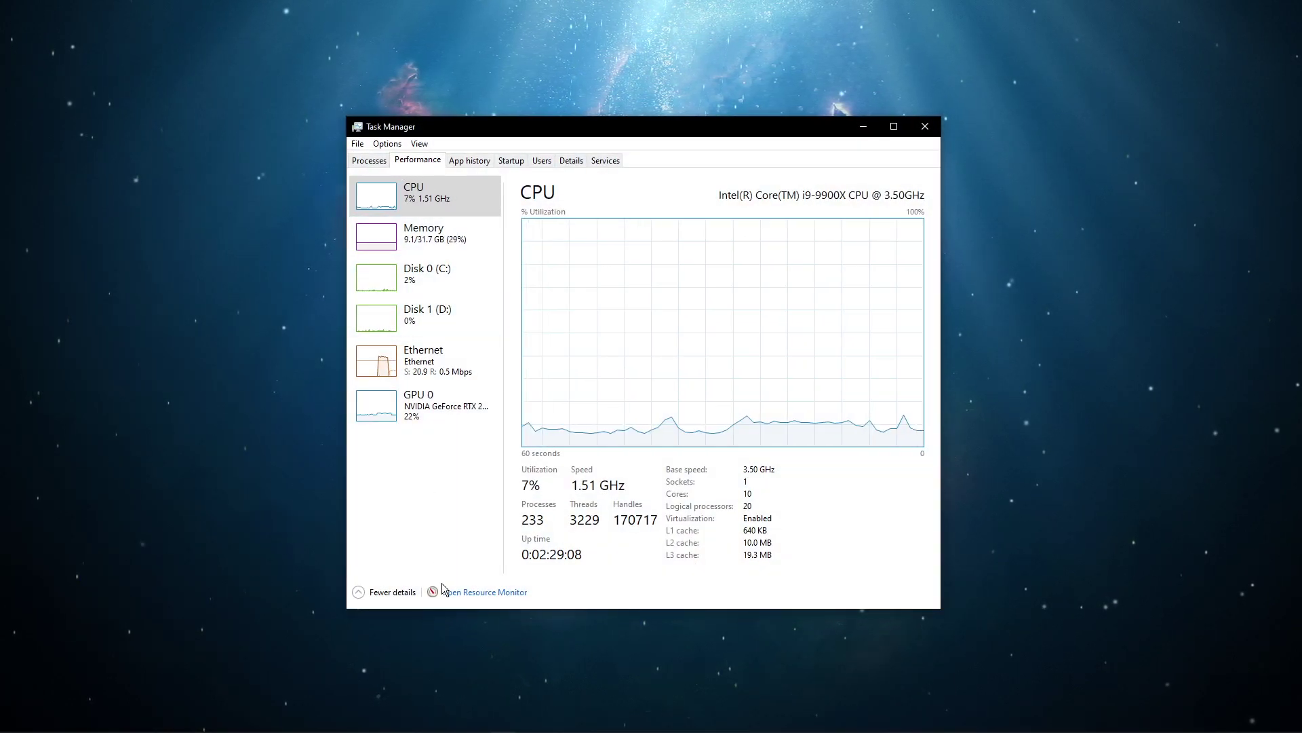
- Open Resource Monitor from Task Manager and center its Network tab window
{"action": "left_click", "coordinate": [475, 592]}
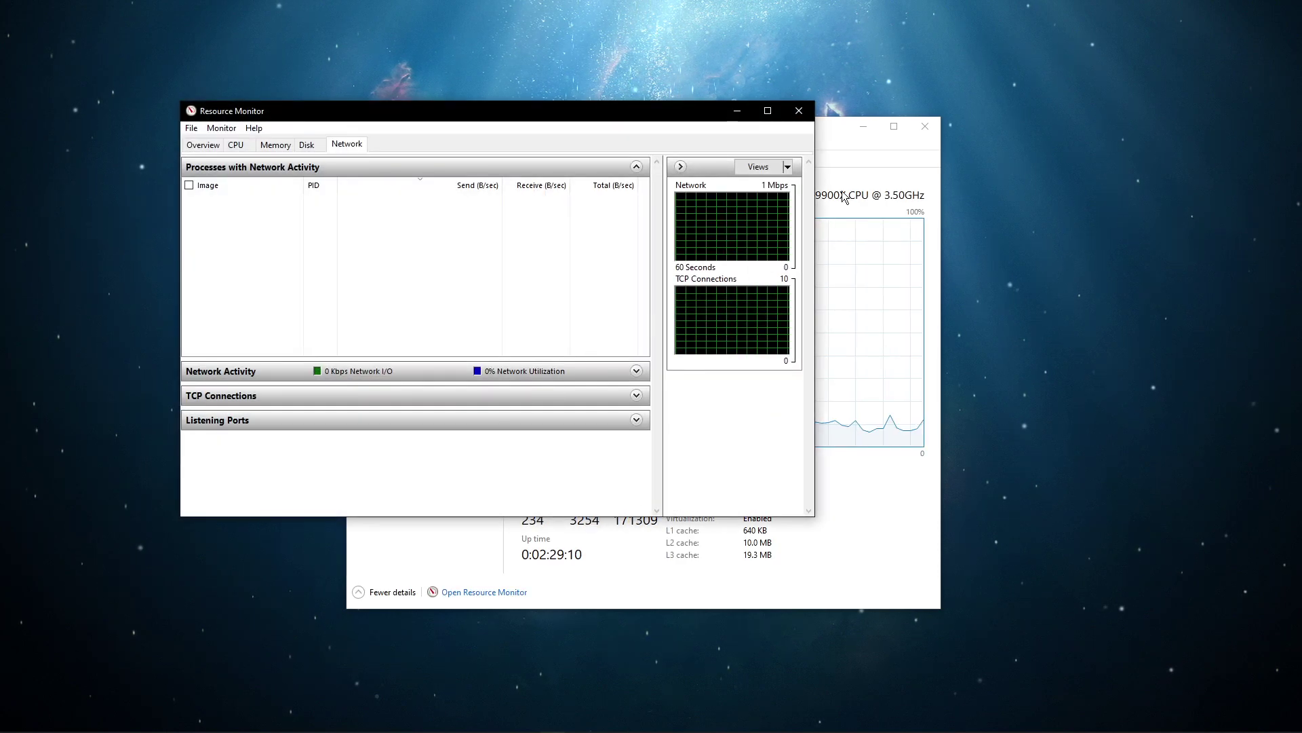
{"action": "left_click", "coordinate": [863, 129]}
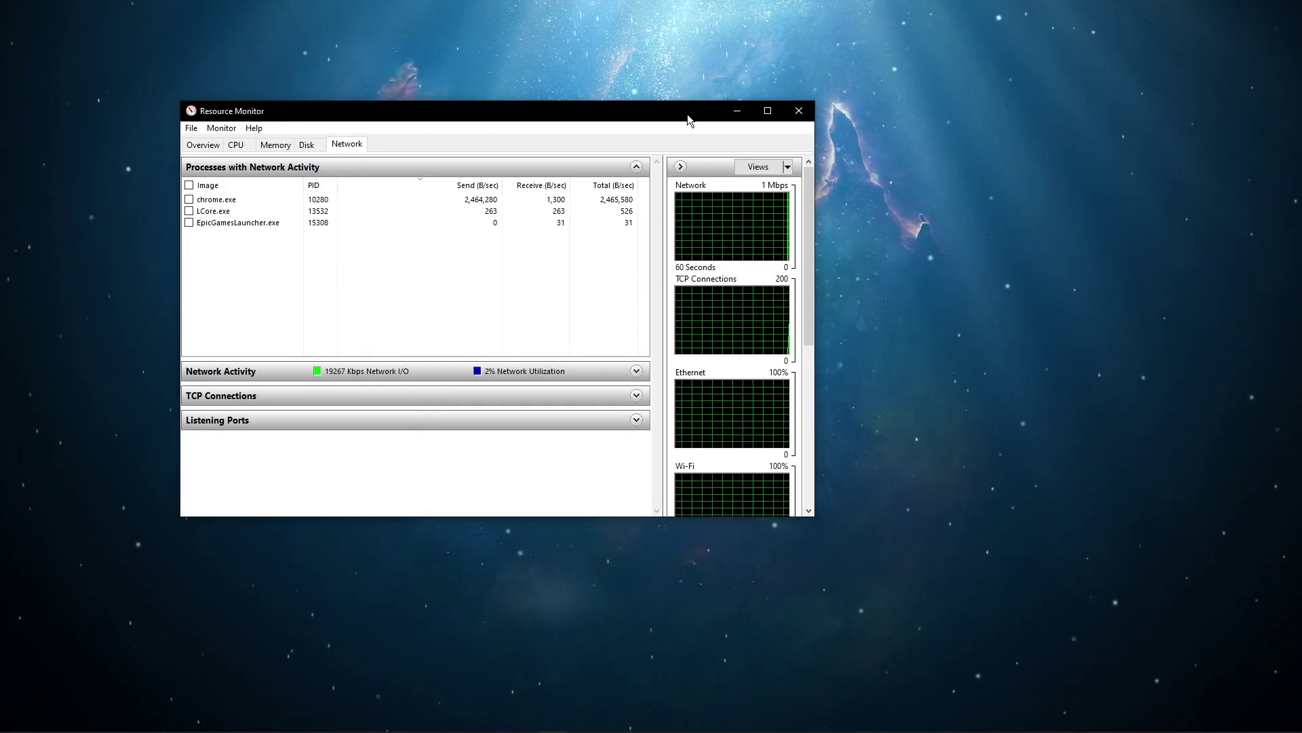
{"action": "left_click_drag", "start_coordinate": [687, 114], "coordinate": [903, 152]}
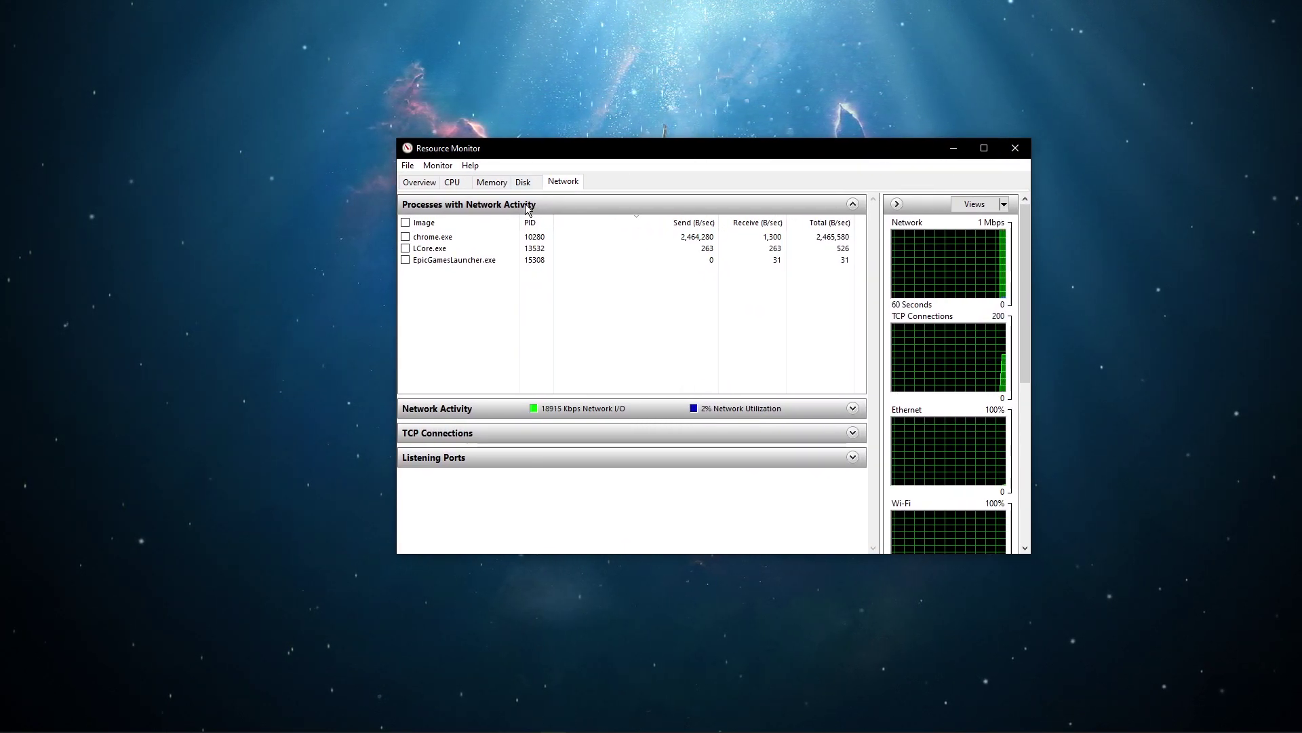
{"action": "left_click", "coordinate": [466, 208]}
{"action": "left_click", "coordinate": [475, 209]}
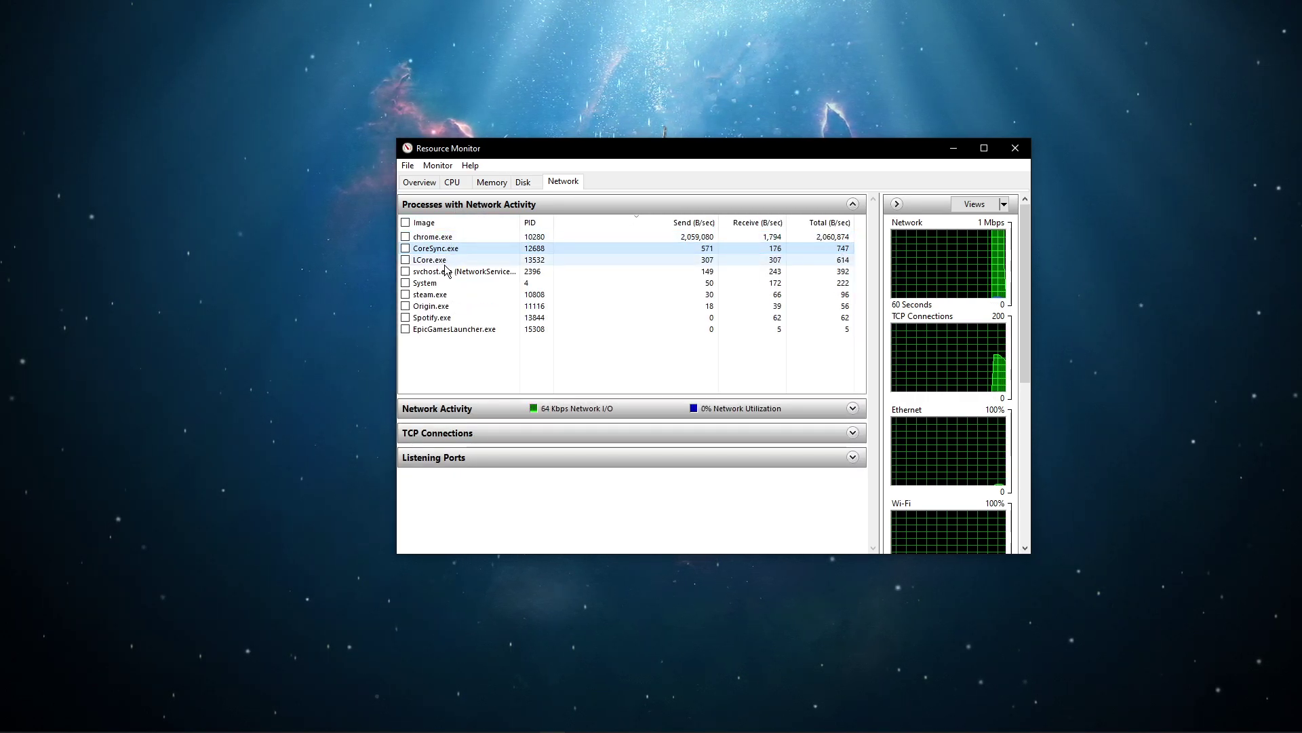
- Inspect the Origin.exe, chrome.exe and steam.exe network processes without ending any
{"action": "left_click", "coordinate": [455, 306]}
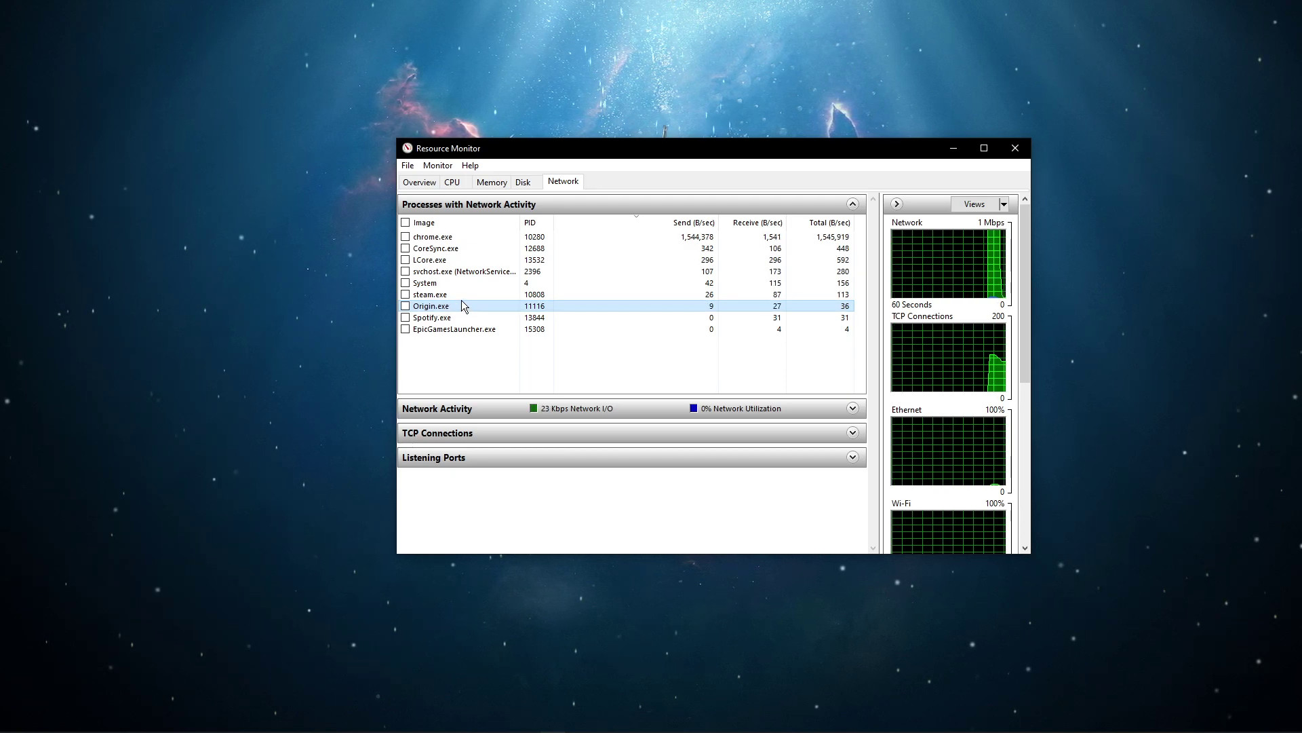
{"action": "right_click", "coordinate": [604, 238]}
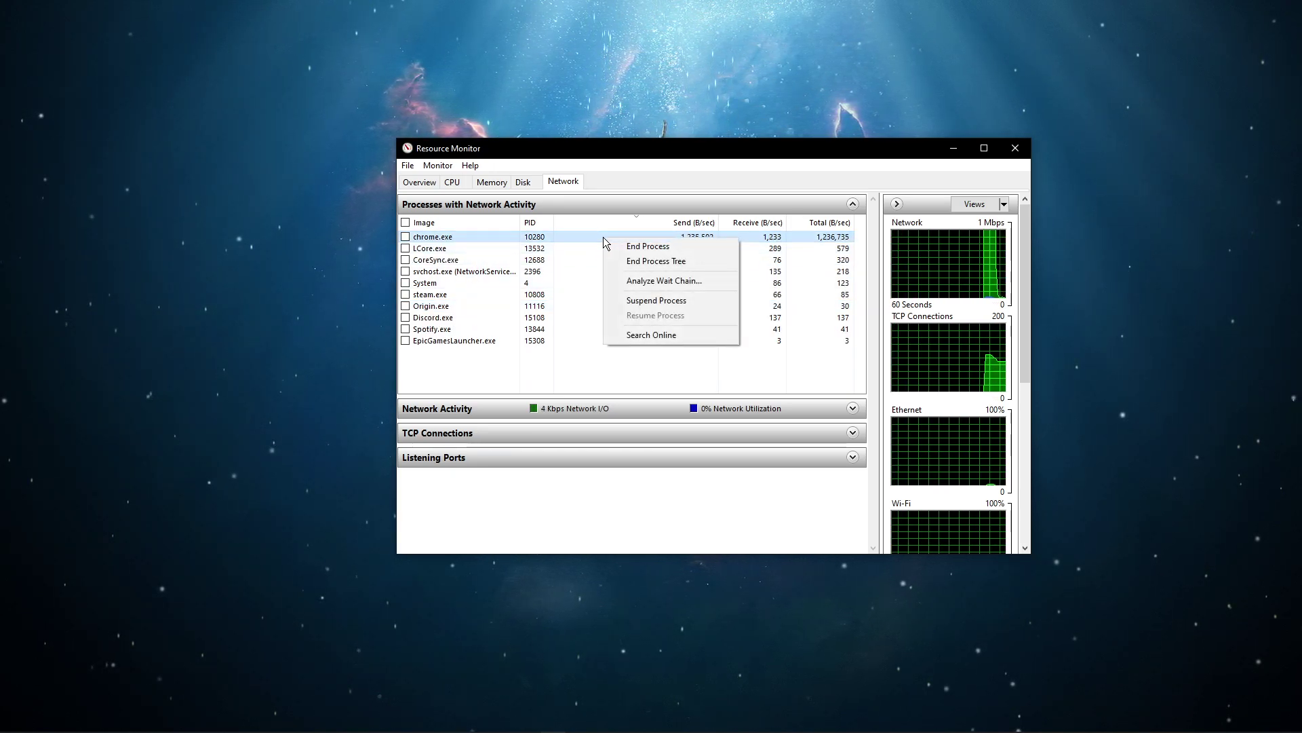
{"action": "left_click", "coordinate": [469, 292]}
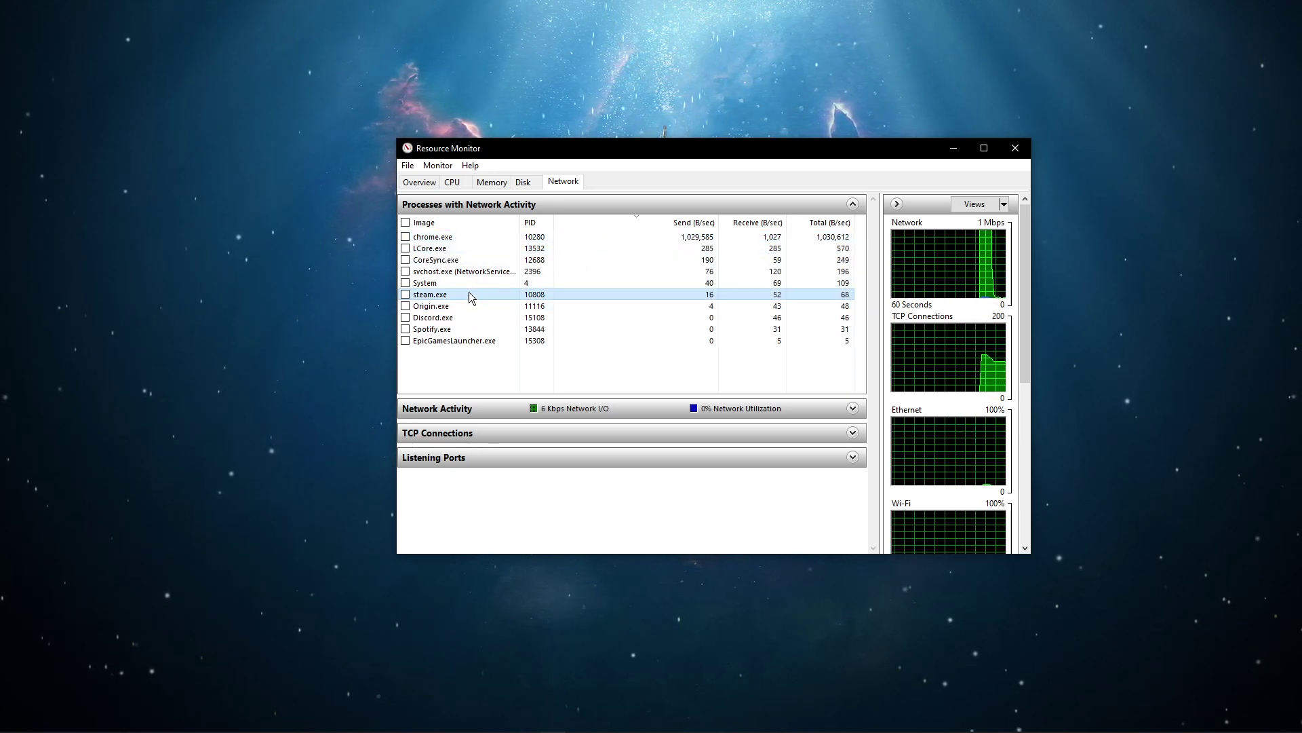
{"action": "right_click", "coordinate": [478, 297]}
{"action": "left_click", "coordinate": [468, 293]}
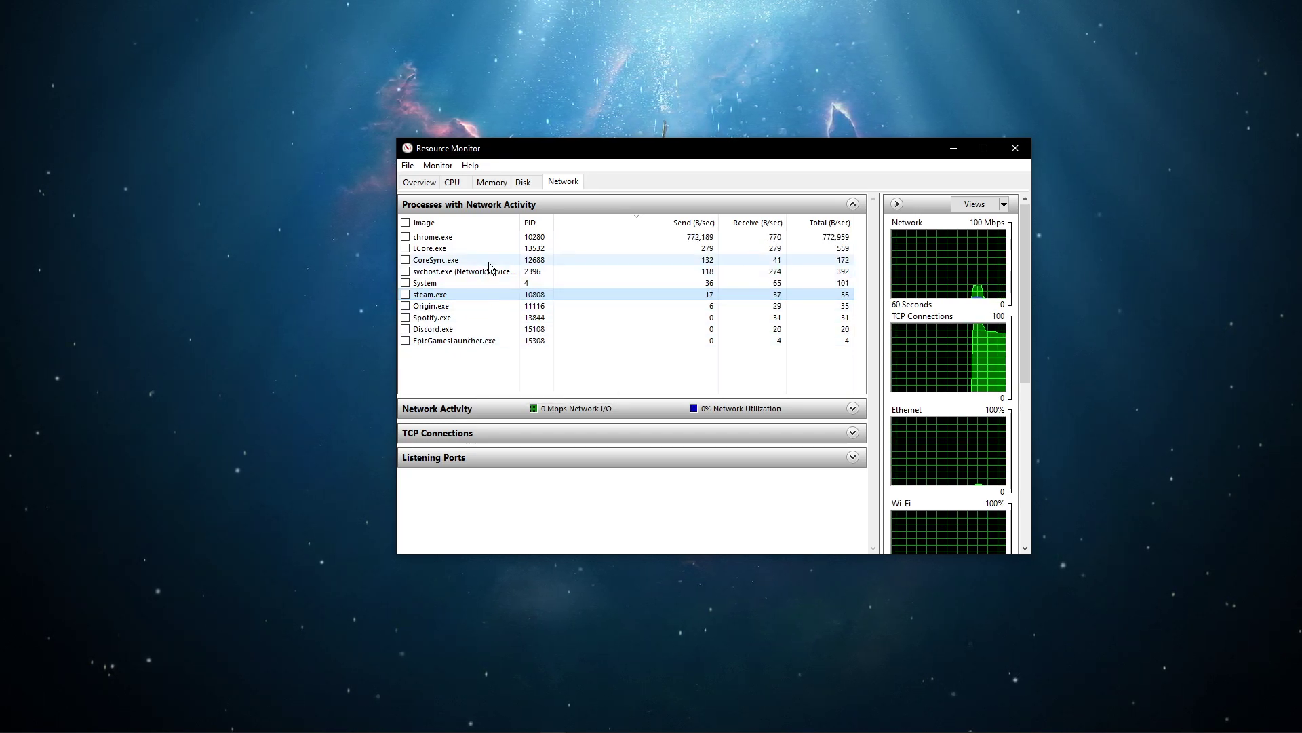
- Sort network processes by Receive and Send, collapse the list, and close Resource Monitor
{"action": "left_click", "coordinate": [738, 225]}
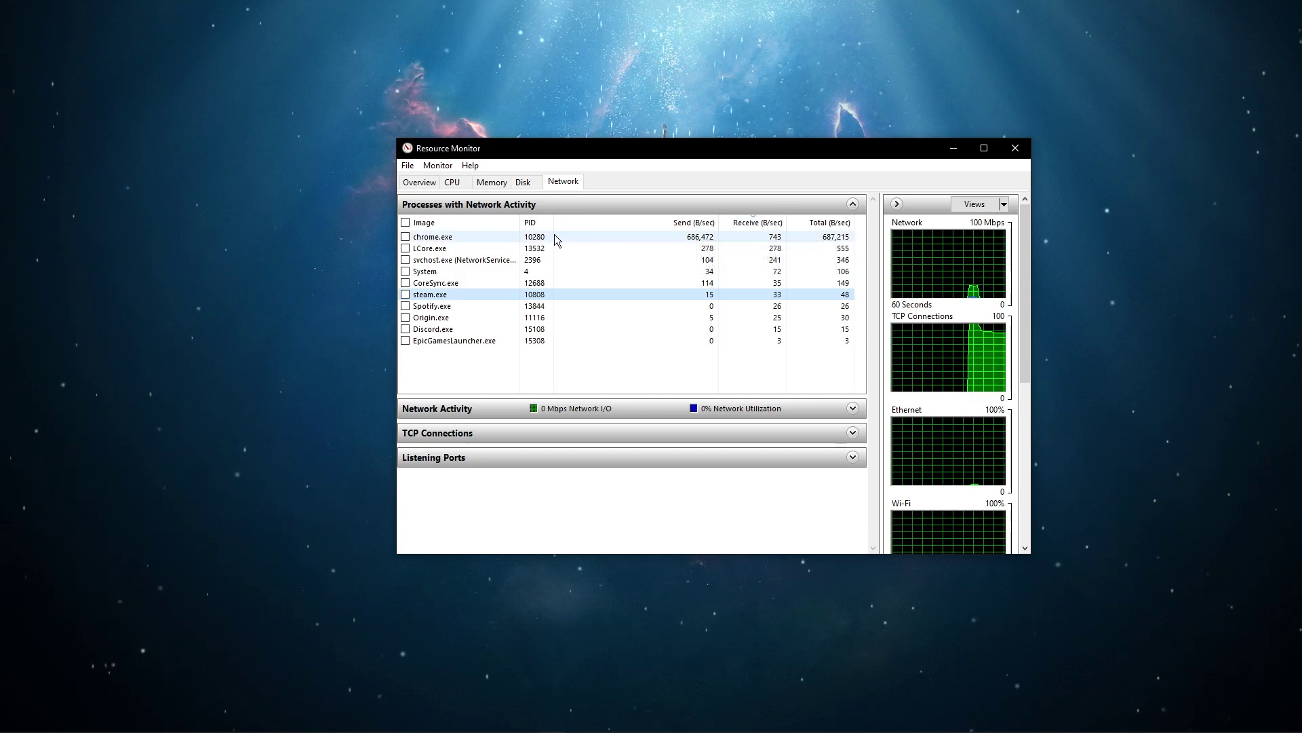
{"action": "left_click", "coordinate": [510, 239]}
{"action": "left_click", "coordinate": [650, 224]}
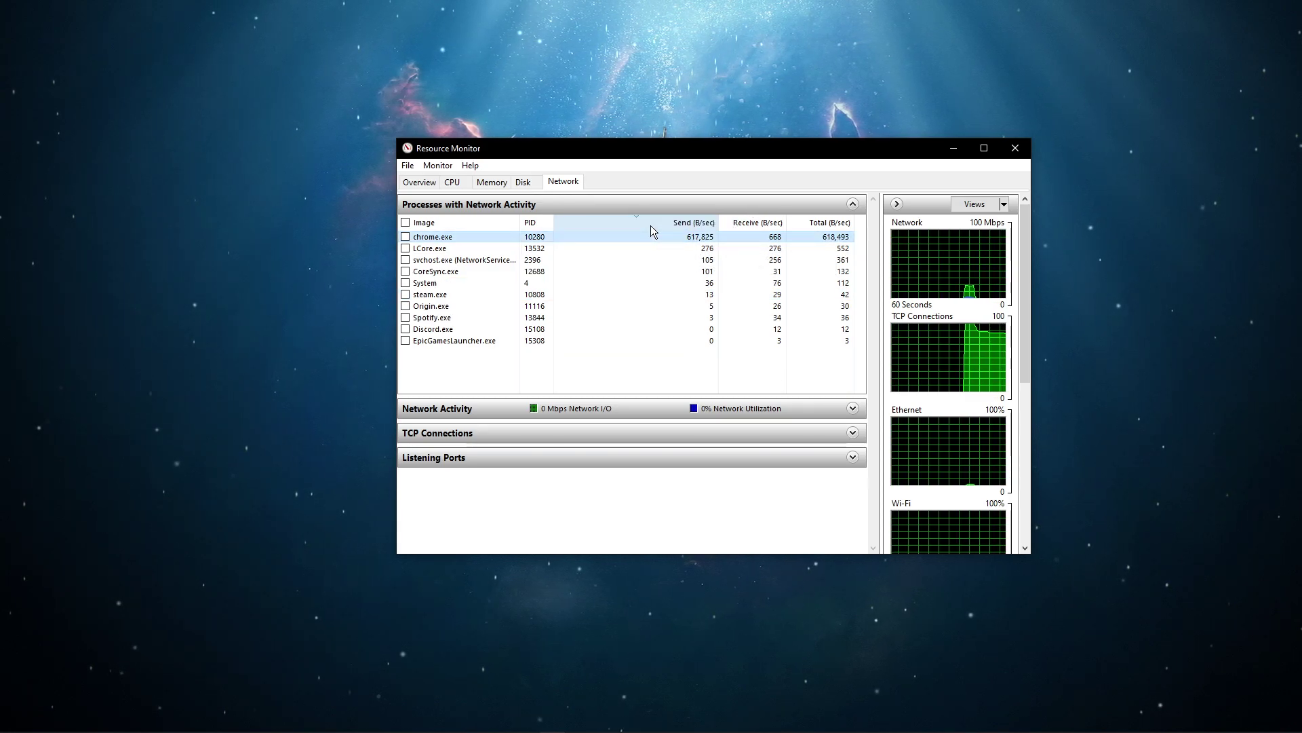
{"action": "left_click", "coordinate": [649, 208]}
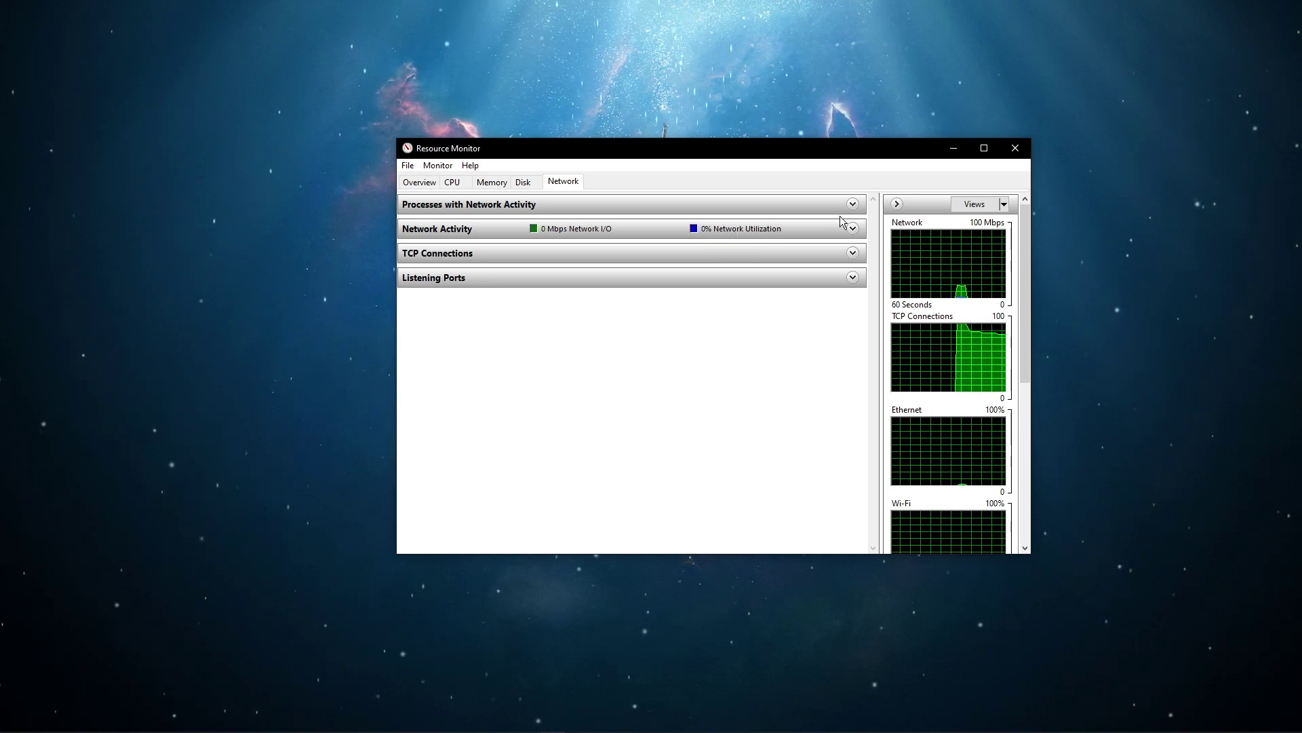
{"action": "left_click", "coordinate": [1015, 148]}
- Open Command Prompt and ping google.com: 4/4 replies, 0% loss, 15 ms average
{"action": "key", "text": "super"}
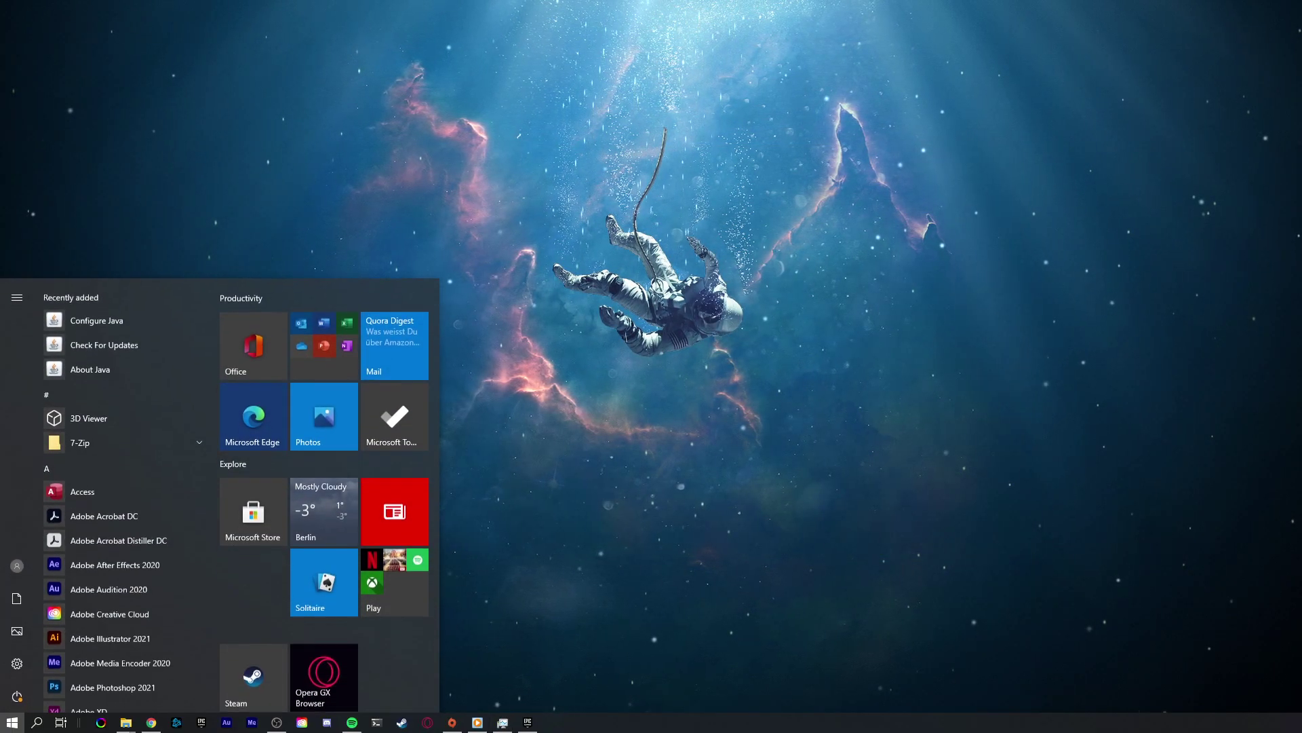
{"action": "type", "text": "cmd"}
{"action": "key", "text": "Return"}
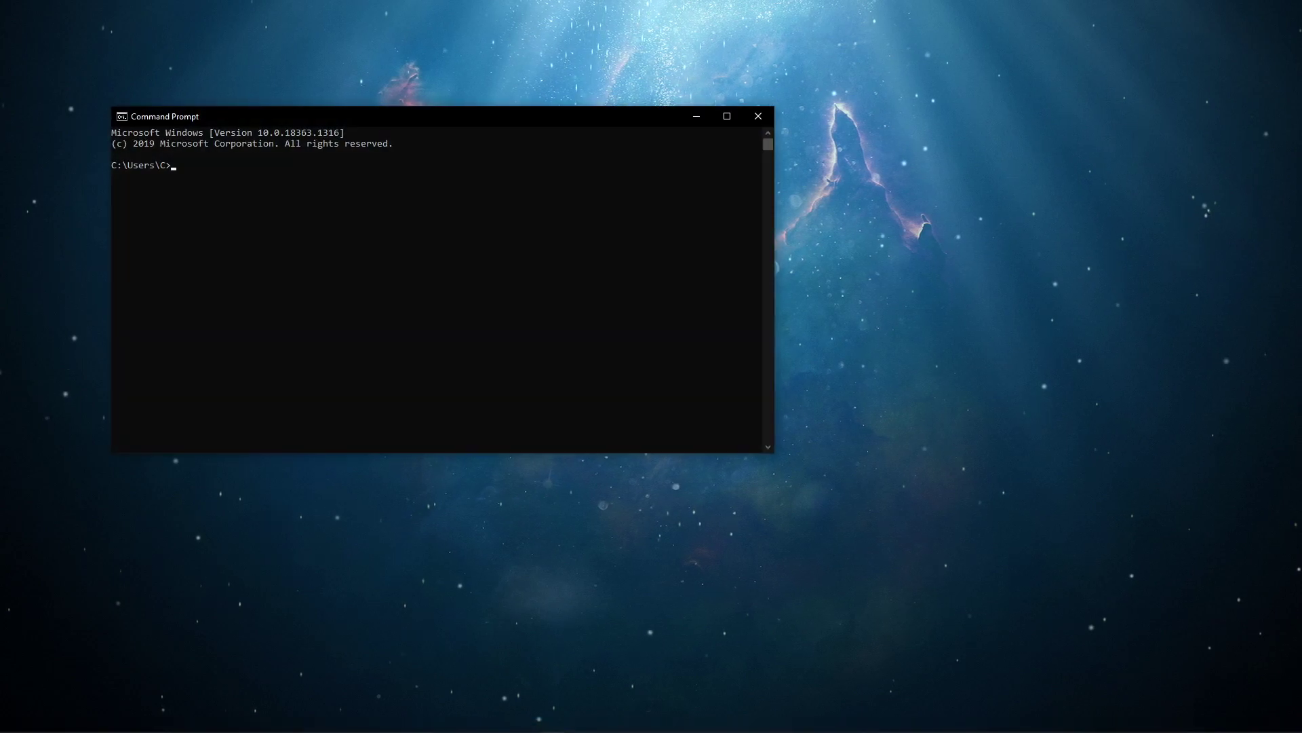
{"action": "left_click_drag", "start_coordinate": [586, 122], "coordinate": [871, 136]}
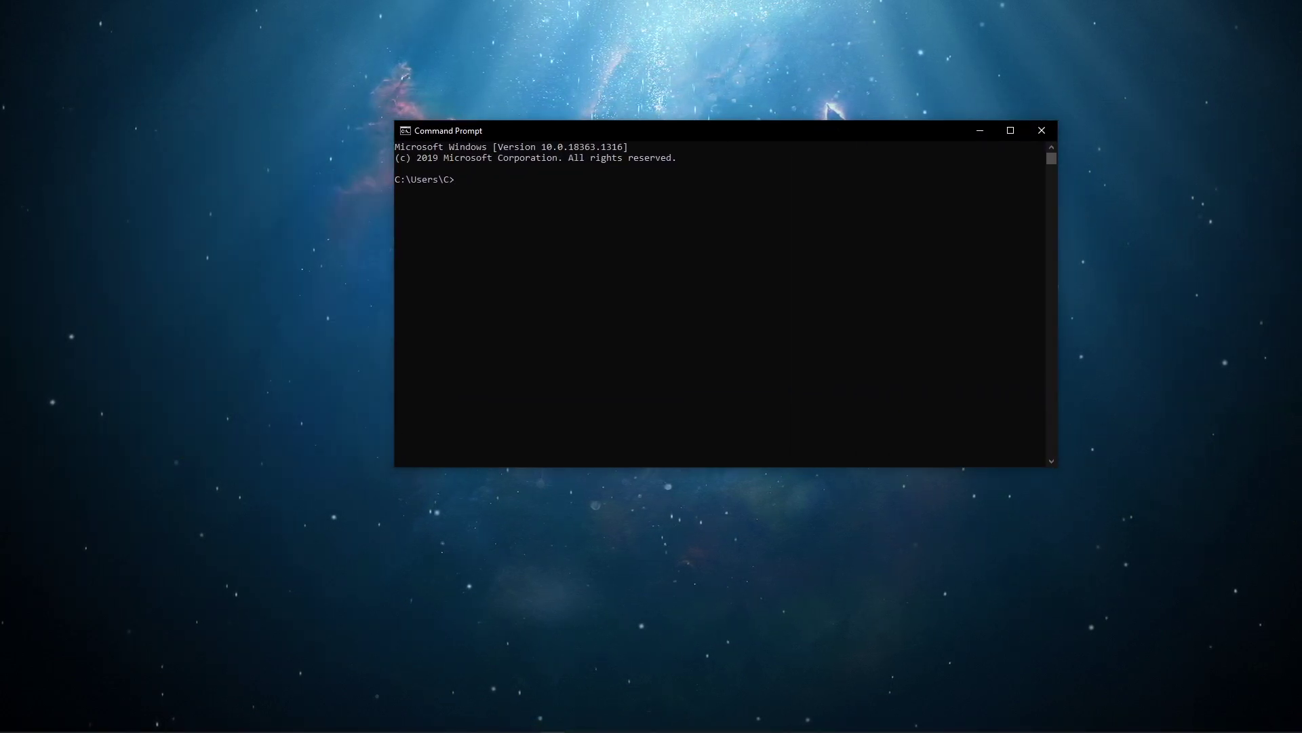
{"action": "type", "text": "ping google"}
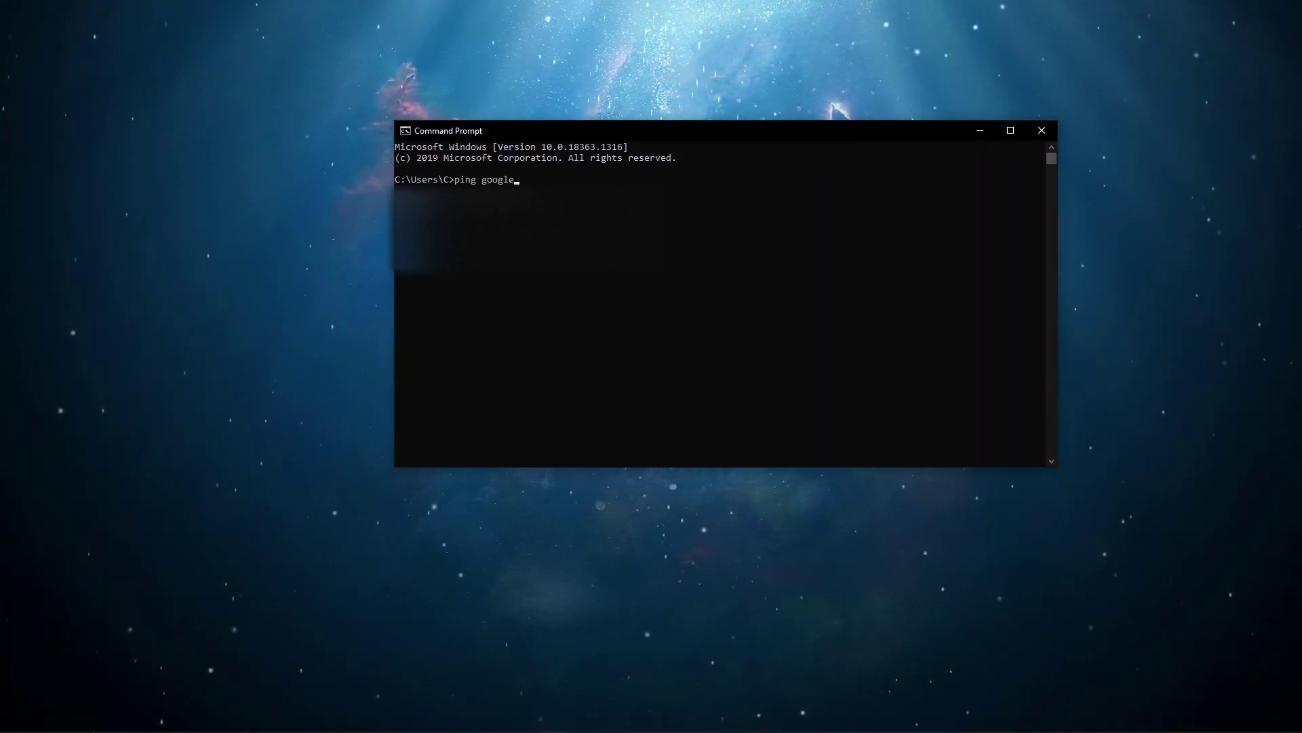
{"action": "type", "text": ".com"}
{"action": "key", "text": "Return"}
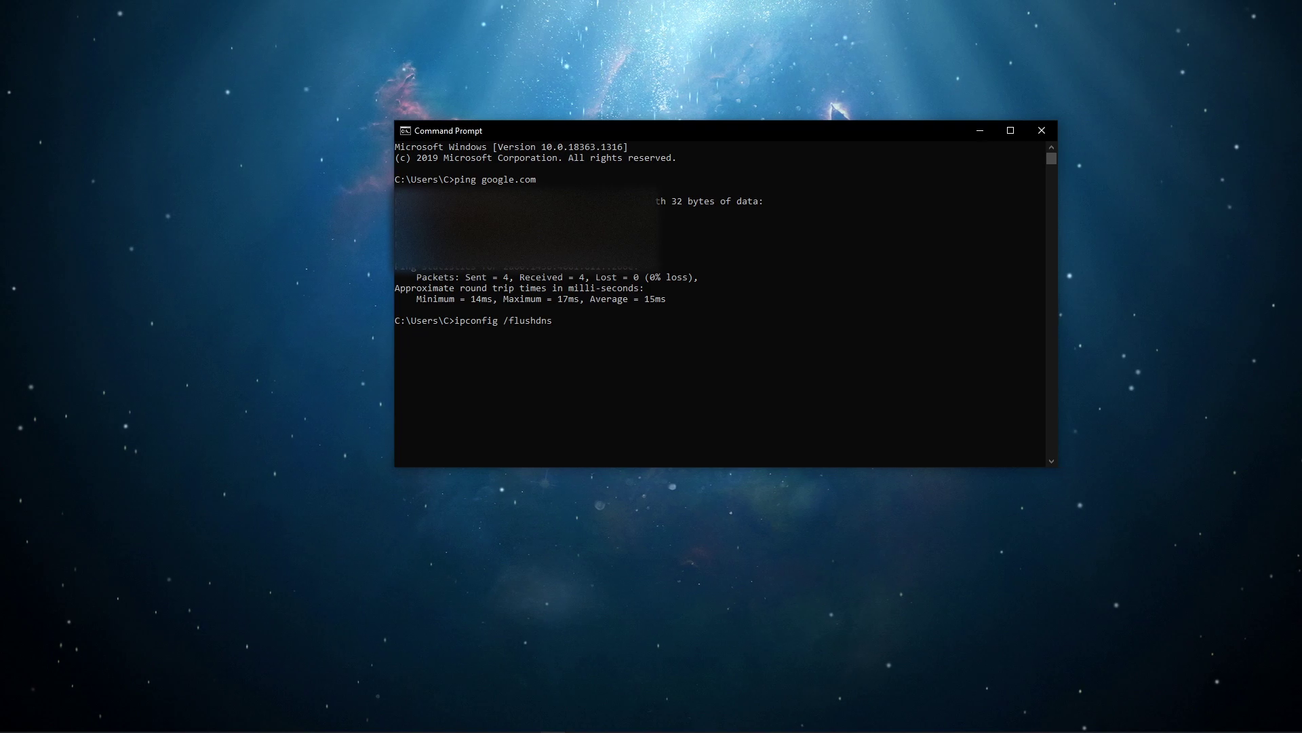
- Run ipconfig /flushdns to flush the DNS resolver cache
{"action": "key", "text": "Return"}
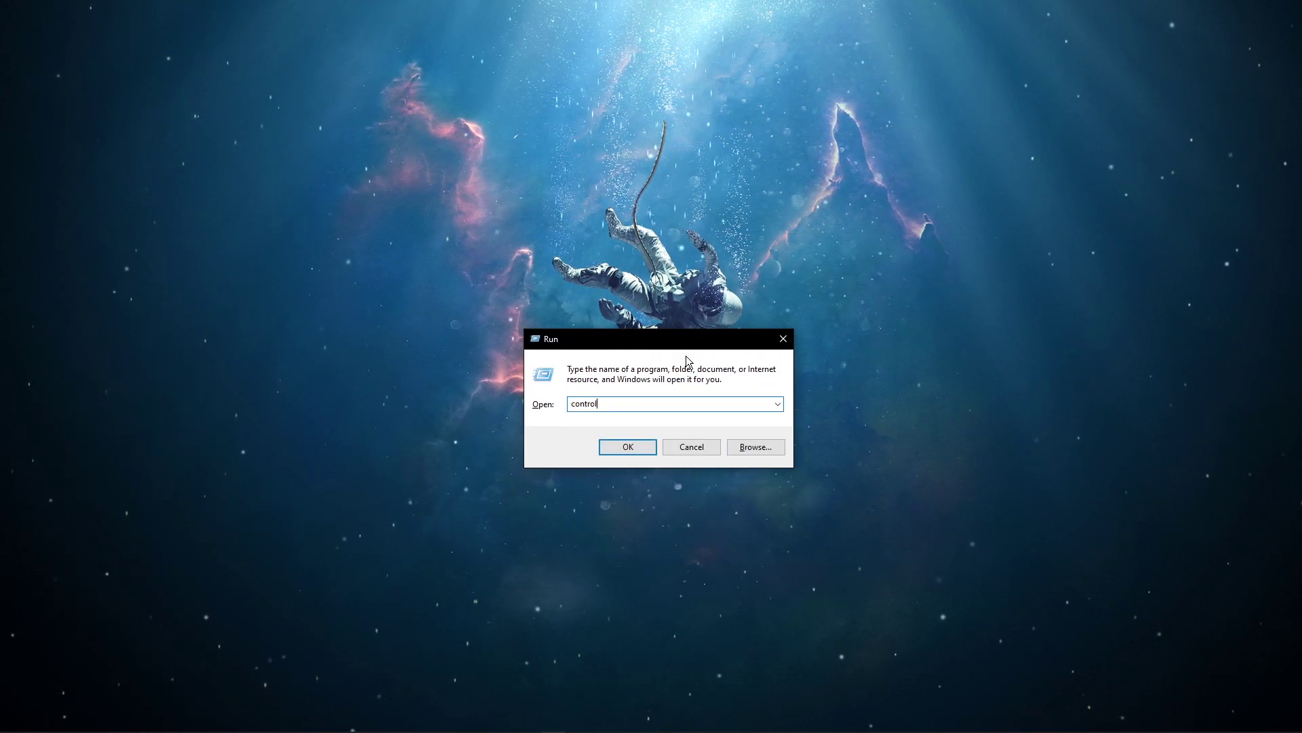
- Open the Ethernet Status (1.0 Gbps) from Network and Sharing Center, then close Control Panel
{"action": "key", "text": "Return"}
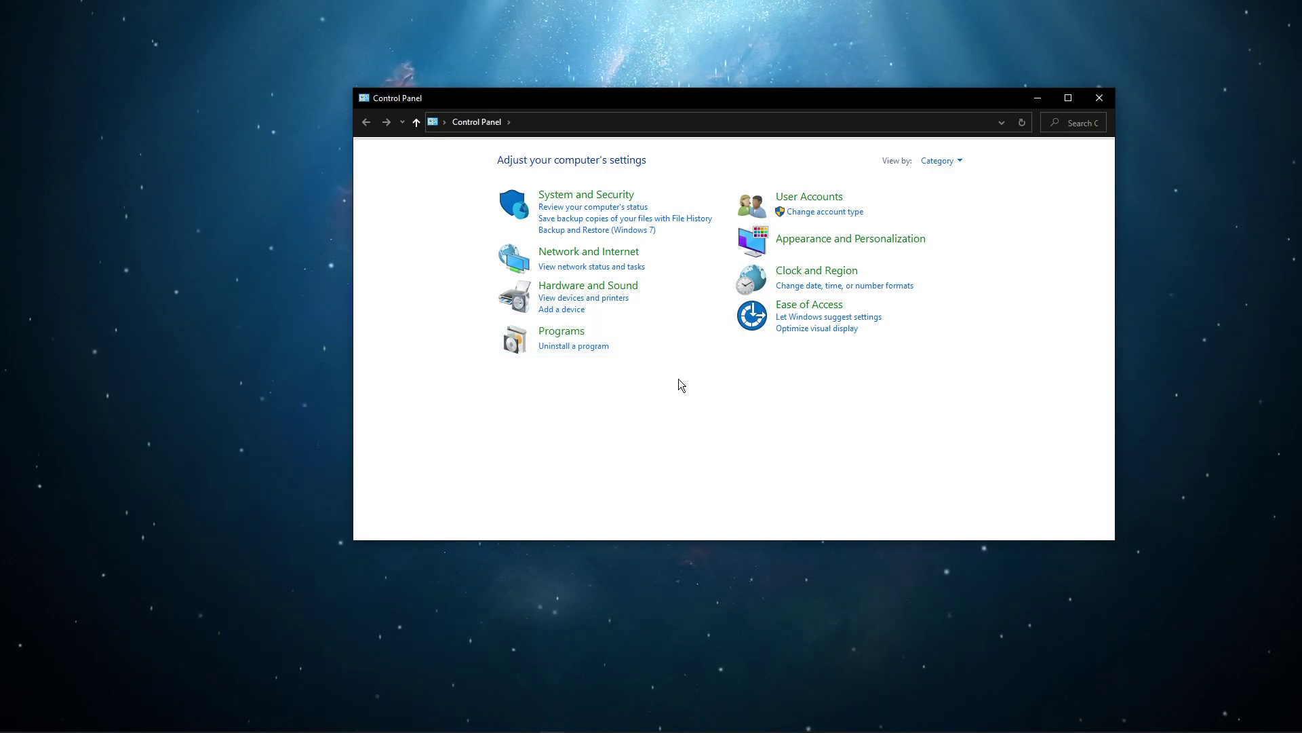
{"action": "left_click", "coordinate": [611, 251]}
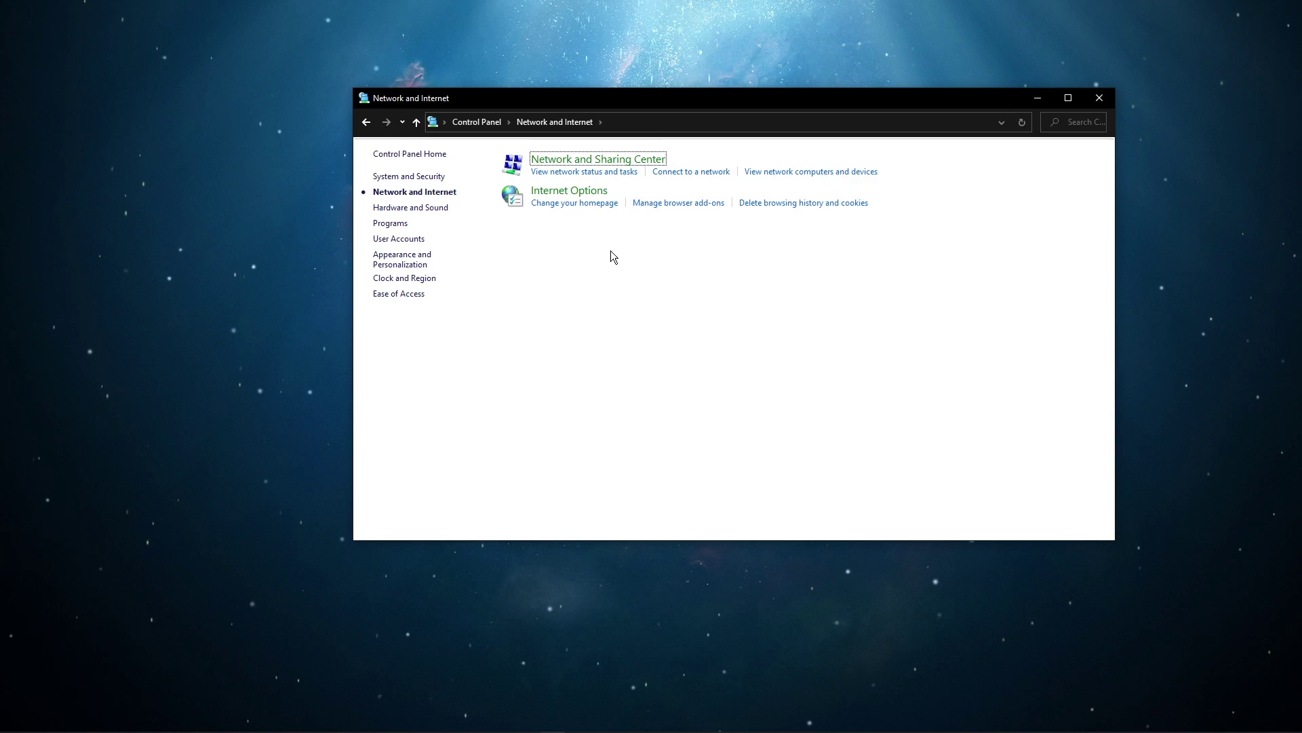
{"action": "left_click", "coordinate": [606, 160]}
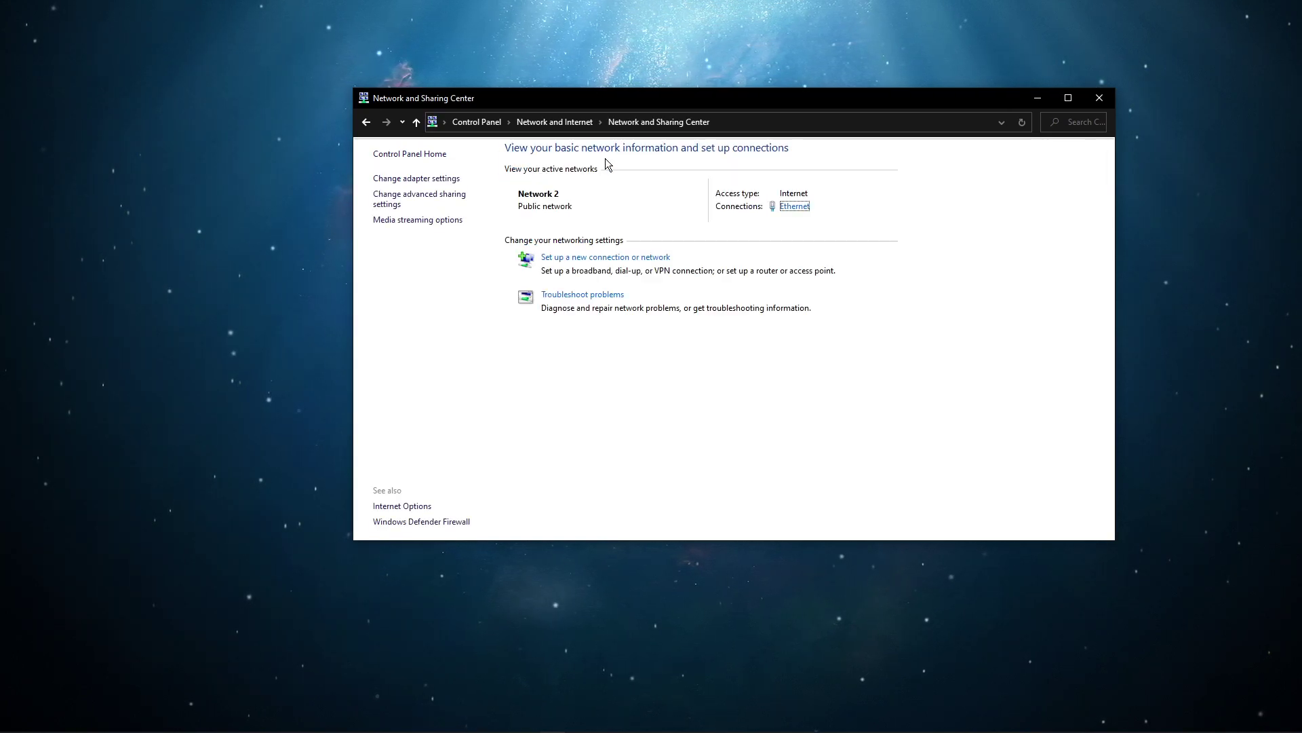
{"action": "left_click", "coordinate": [787, 206]}
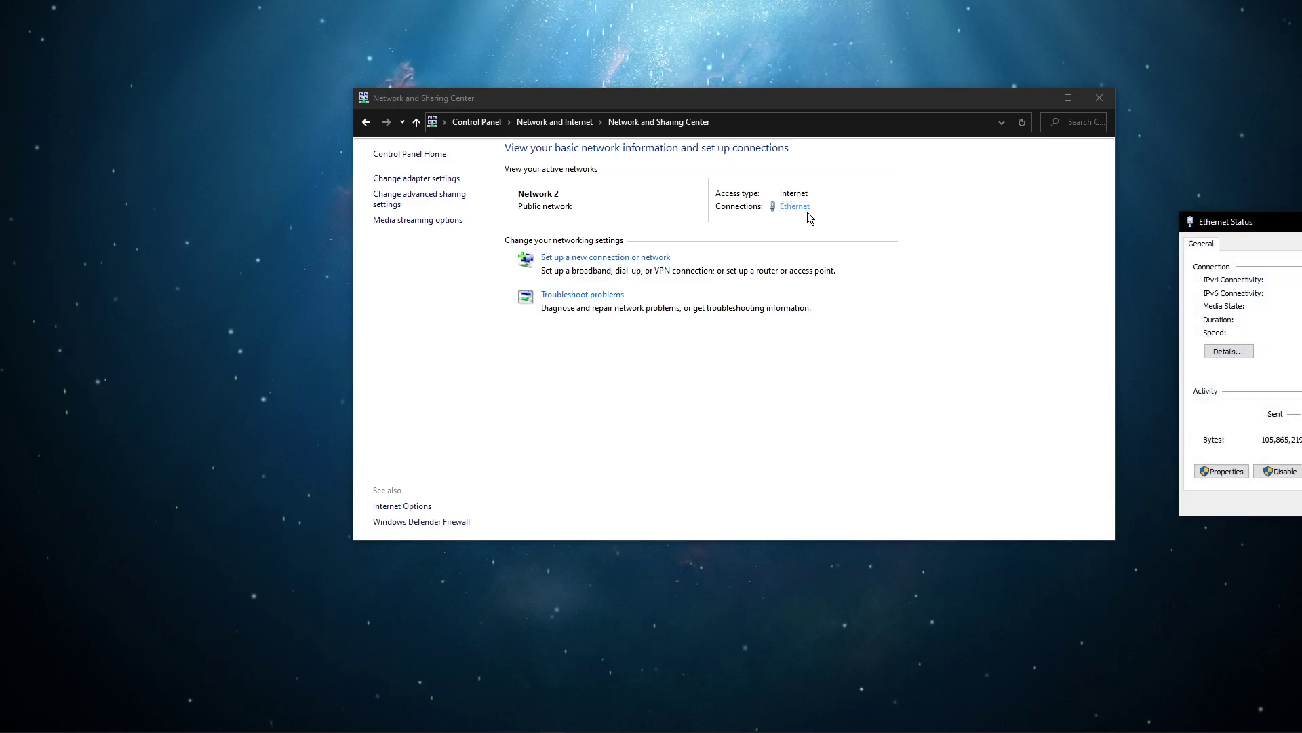
{"action": "left_click_drag", "start_coordinate": [1267, 221], "coordinate": [629, 185]}
{"action": "left_click", "coordinate": [1089, 107]}
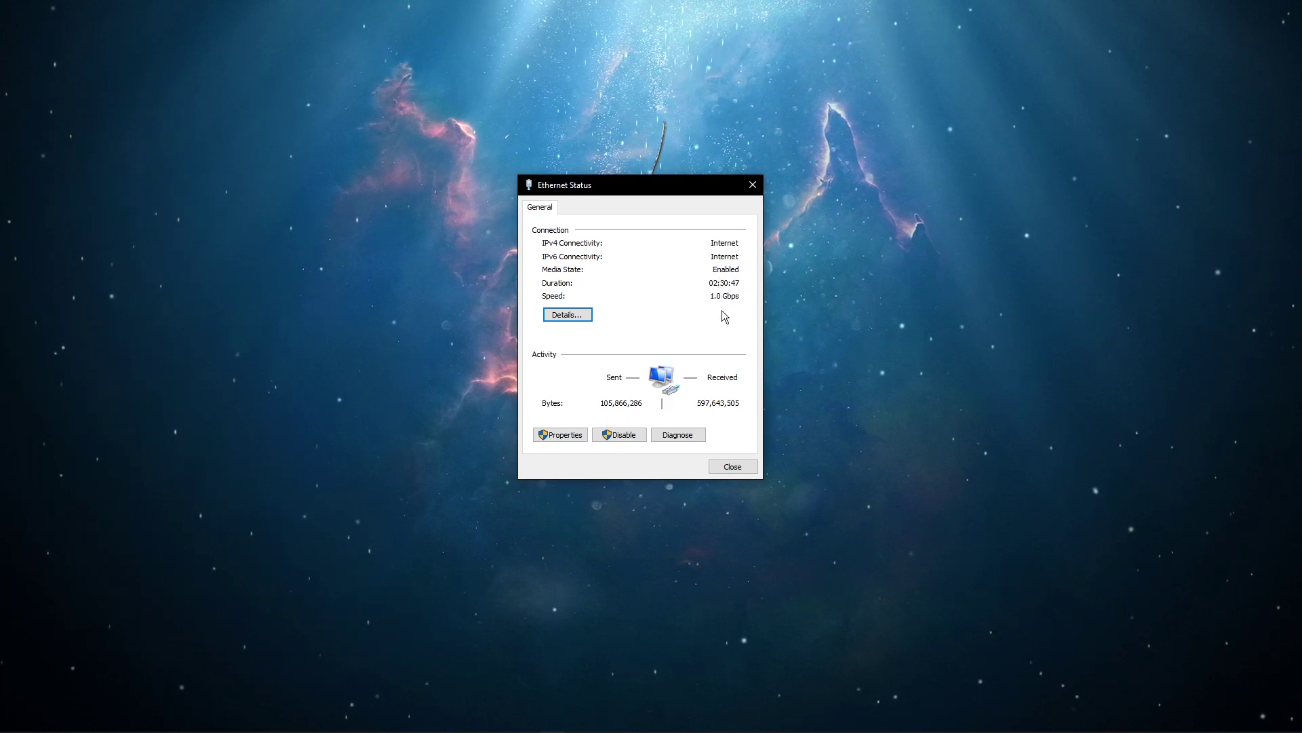
- Open the Ethernet IPv4 properties to use DNS servers 8.8.8.8 and 8.8.4.4
{"action": "left_click", "coordinate": [560, 435]}
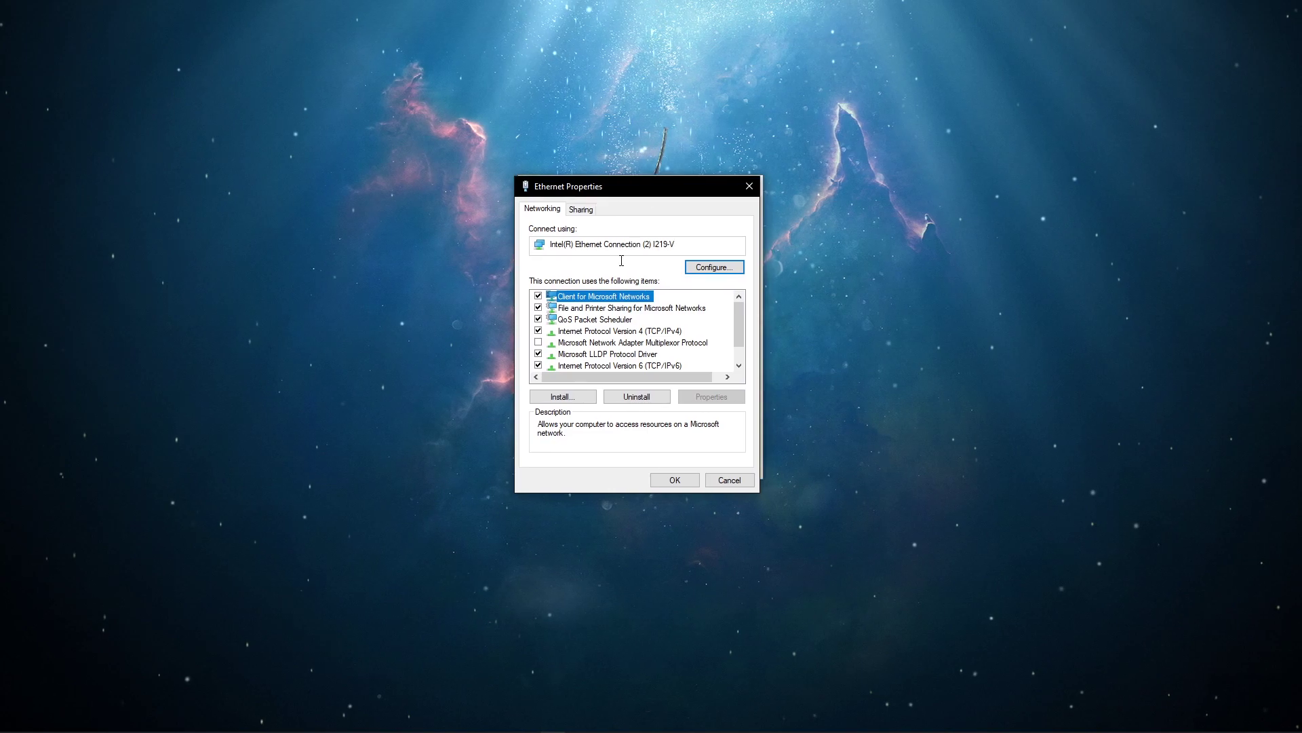
{"action": "double_click", "coordinate": [614, 332]}
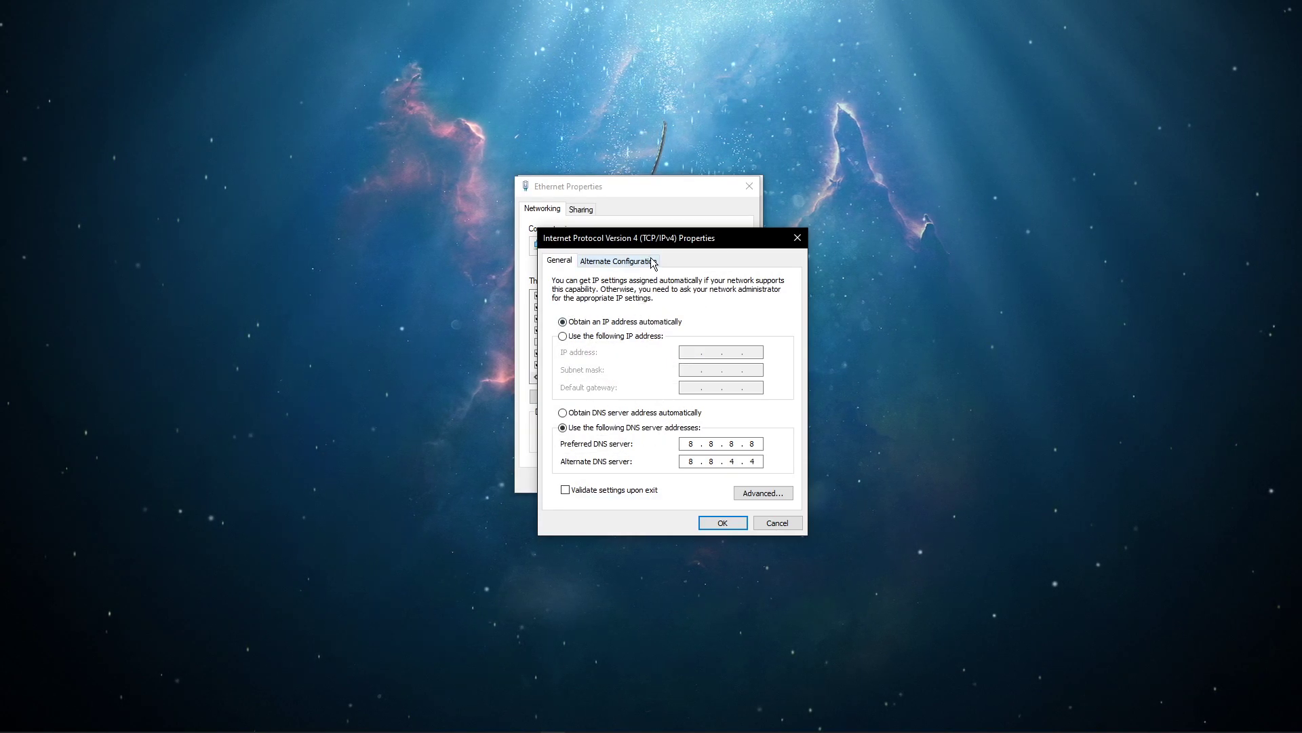
{"action": "left_click_drag", "start_coordinate": [633, 230], "coordinate": [614, 193]}
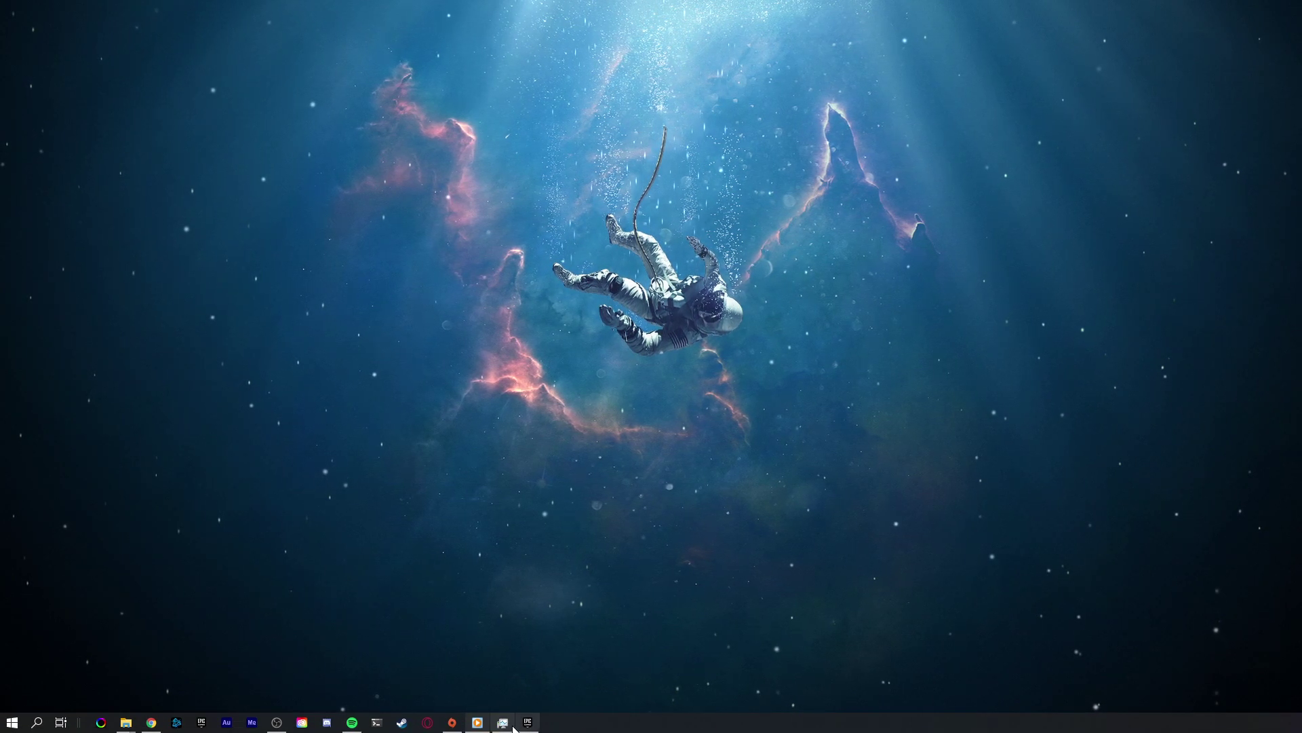
- Show Task Manager's Processes list and check the EpicGamesLauncher process options
{"action": "key", "text": "ctrl+shift+Escape"}
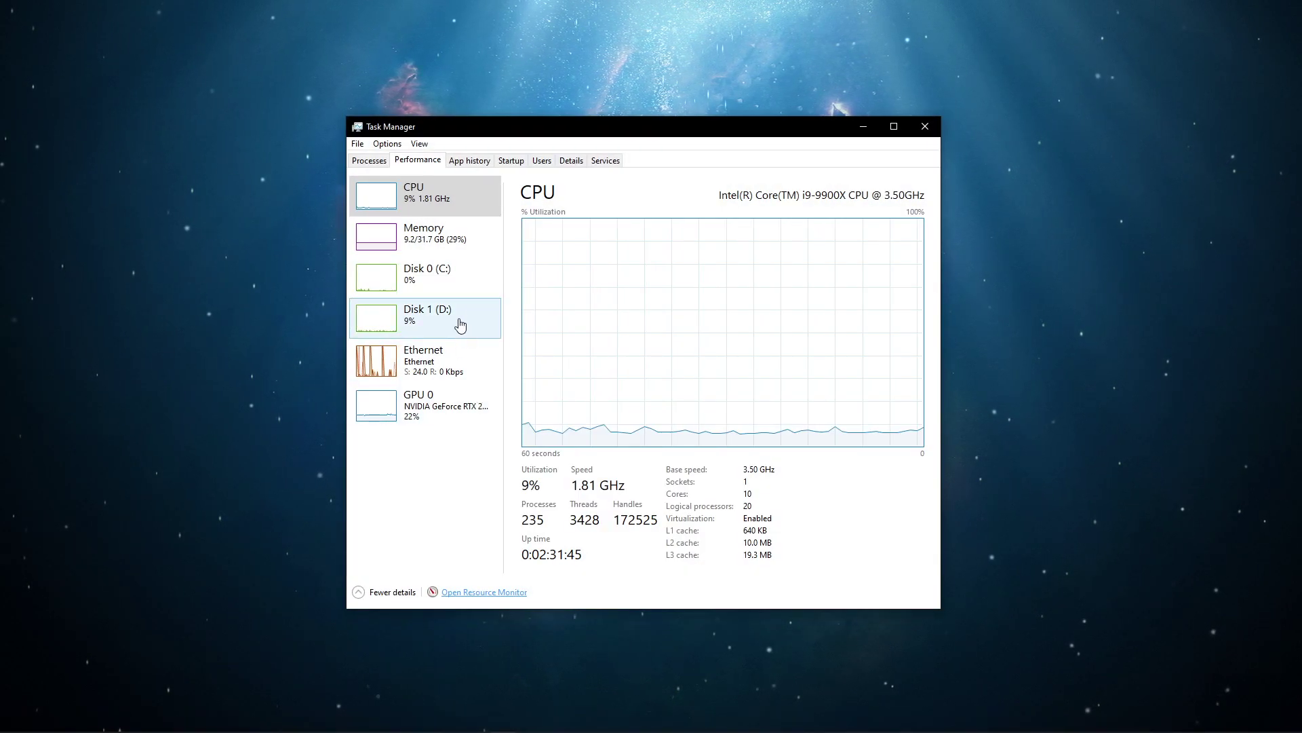
{"action": "left_click", "coordinate": [380, 161]}
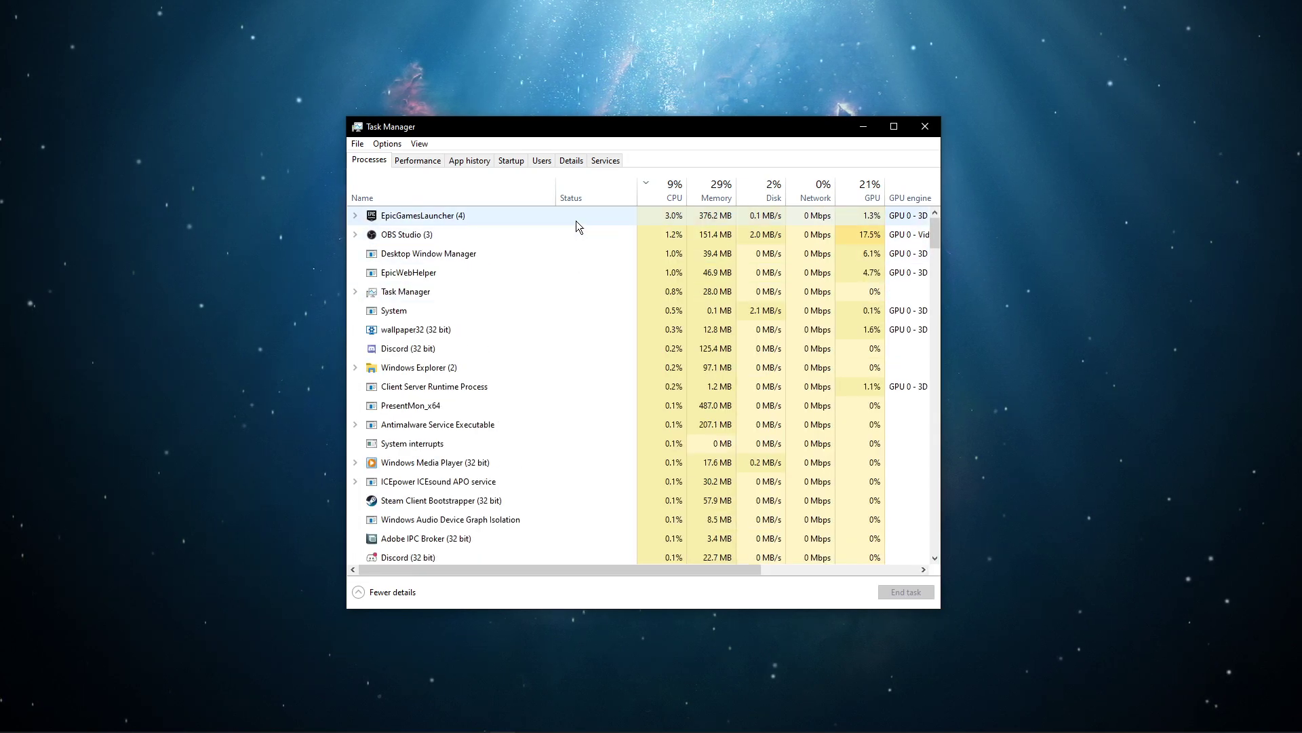
{"action": "right_click", "coordinate": [576, 221]}
{"action": "left_click", "coordinate": [592, 258]}
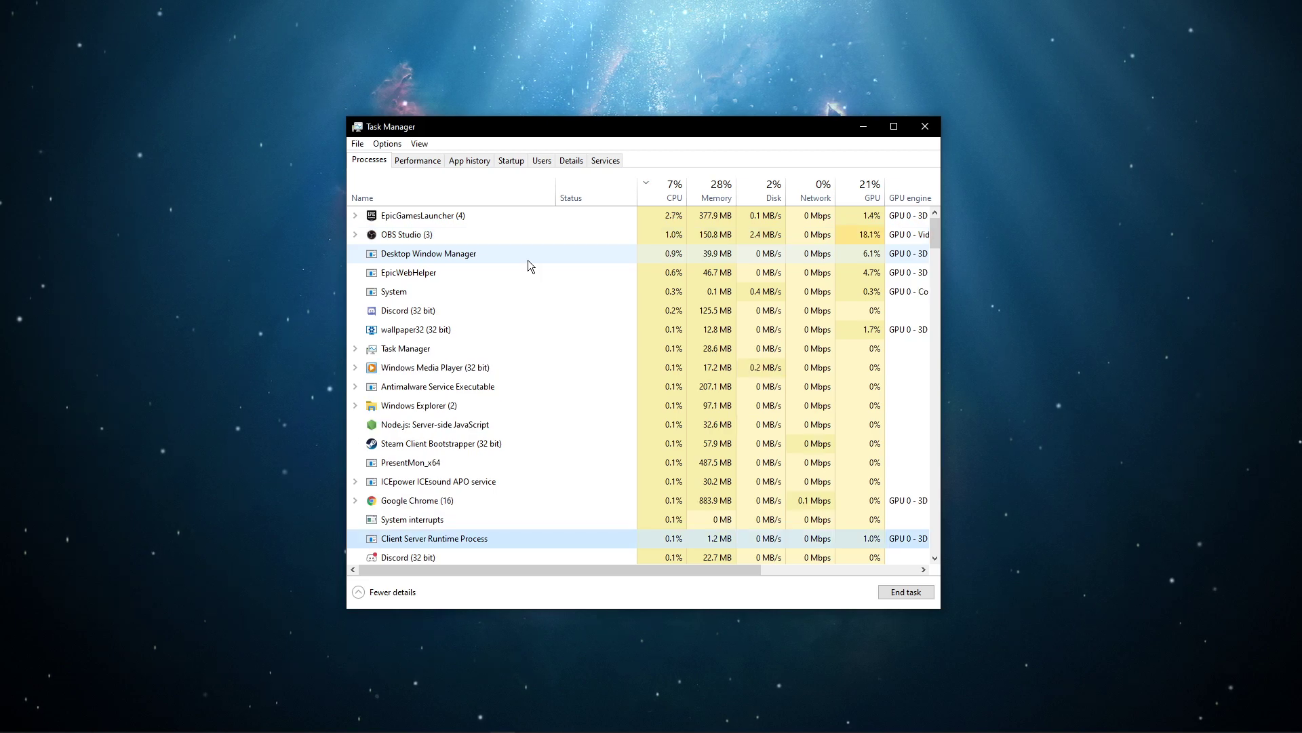
{"action": "scroll", "coordinate": [528, 259], "scroll_direction": "down", "scroll_amount": 12}
{"action": "scroll", "coordinate": [525, 396], "scroll_direction": "up", "scroll_amount": 5}
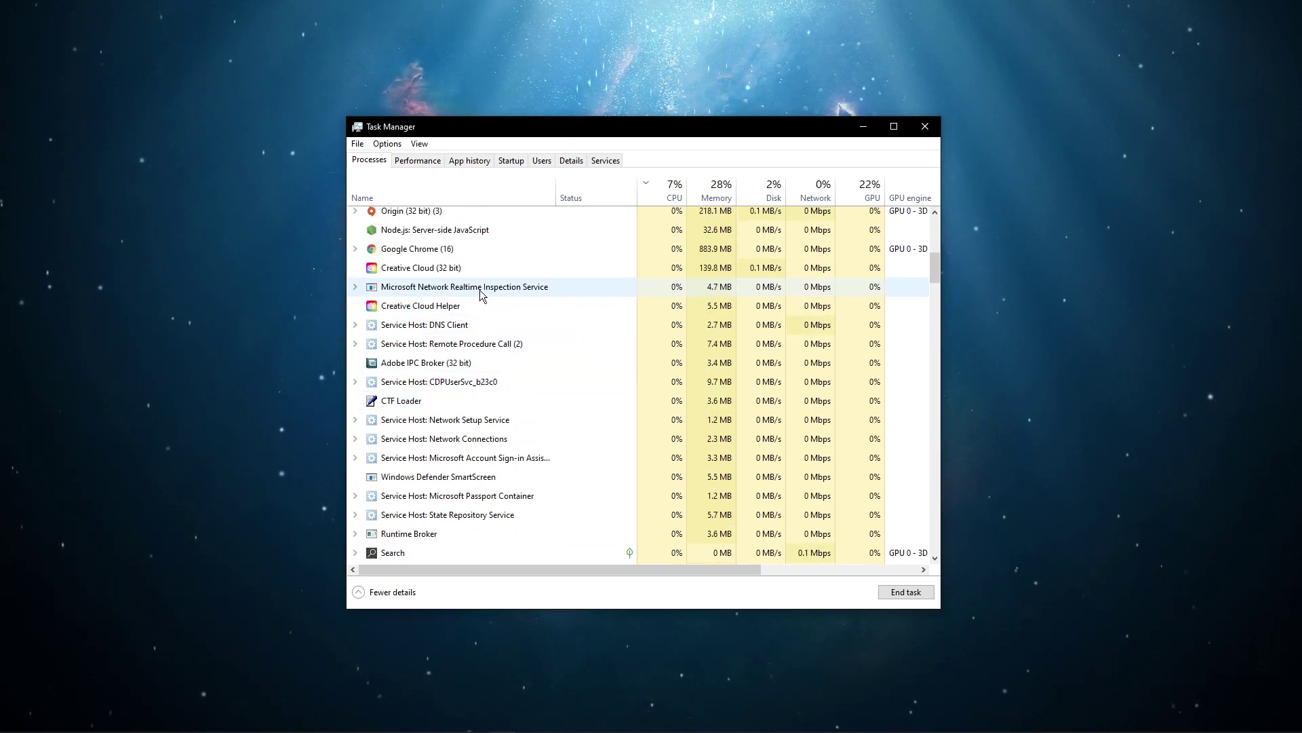
- Review the Origin and Windows Explorer process options without ending either
{"action": "right_click", "coordinate": [487, 268]}
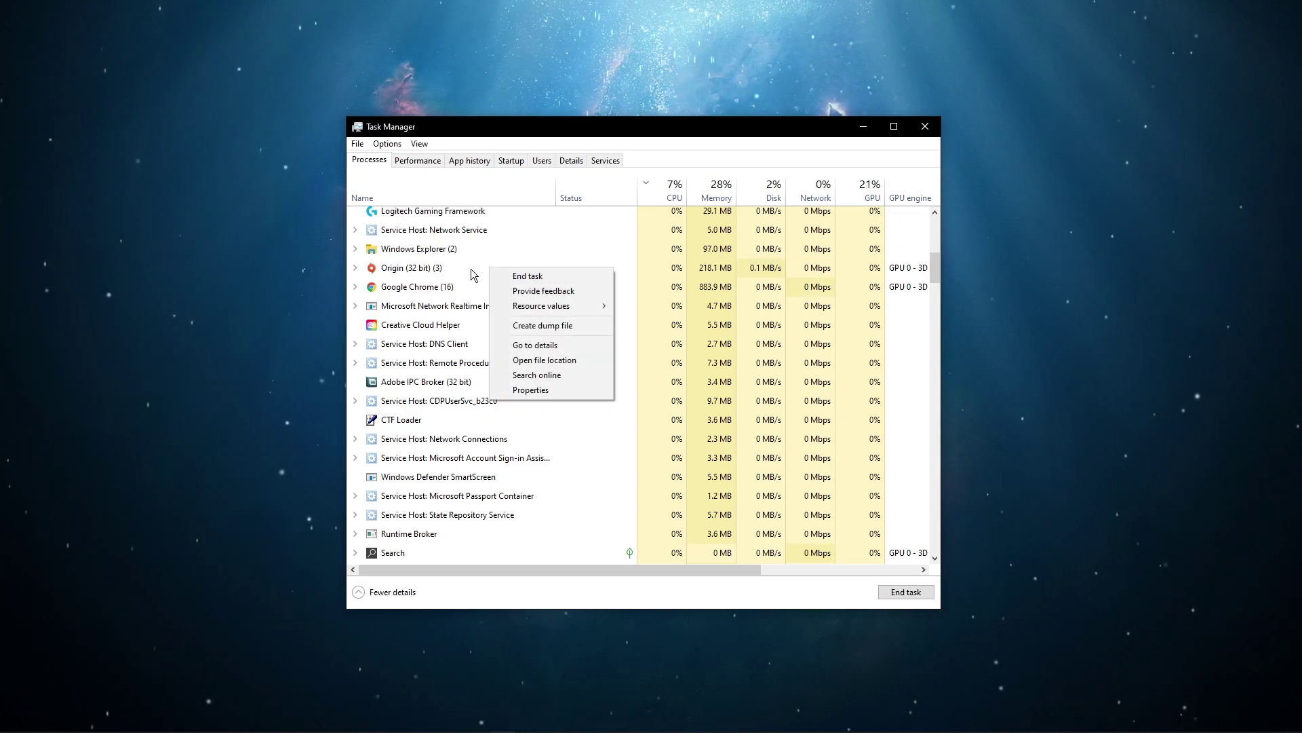
{"action": "left_click", "coordinate": [494, 270]}
{"action": "right_click", "coordinate": [496, 270]}
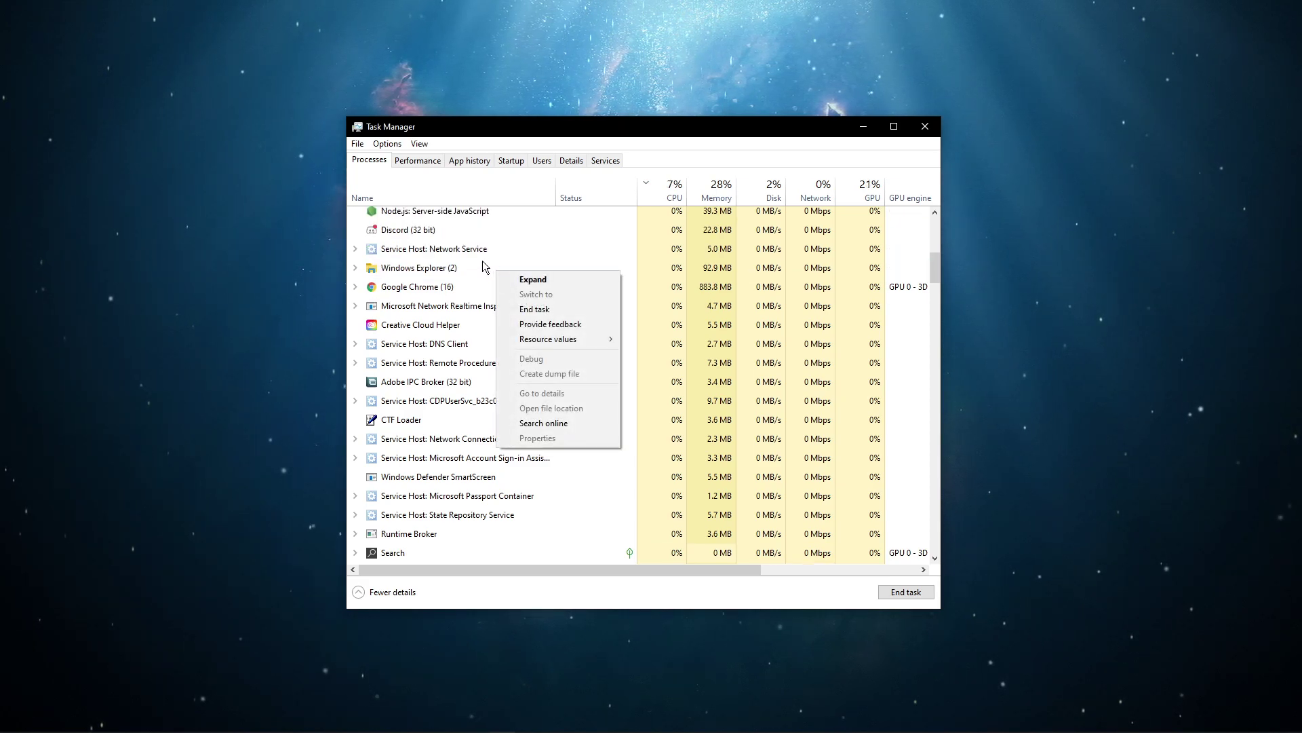
{"action": "left_click", "coordinate": [480, 259]}
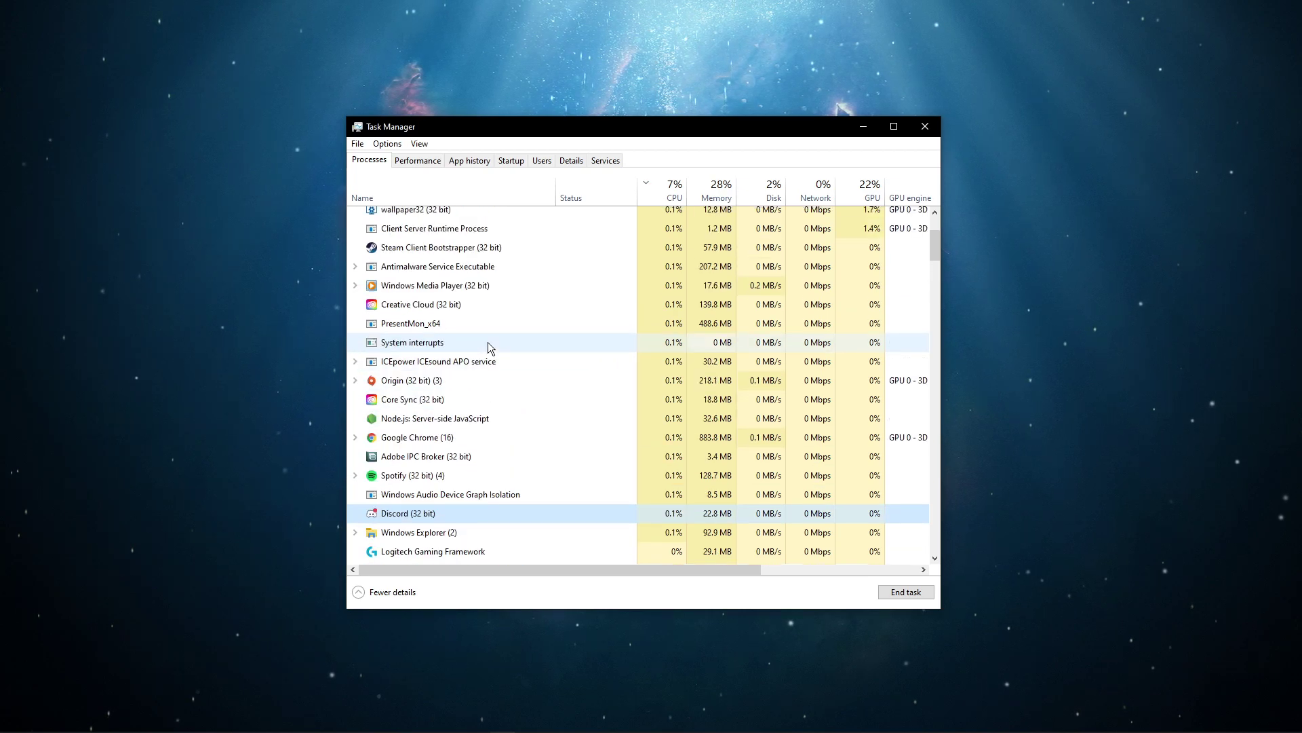
{"action": "scroll", "coordinate": [487, 341], "scroll_direction": "up", "scroll_amount": 2}
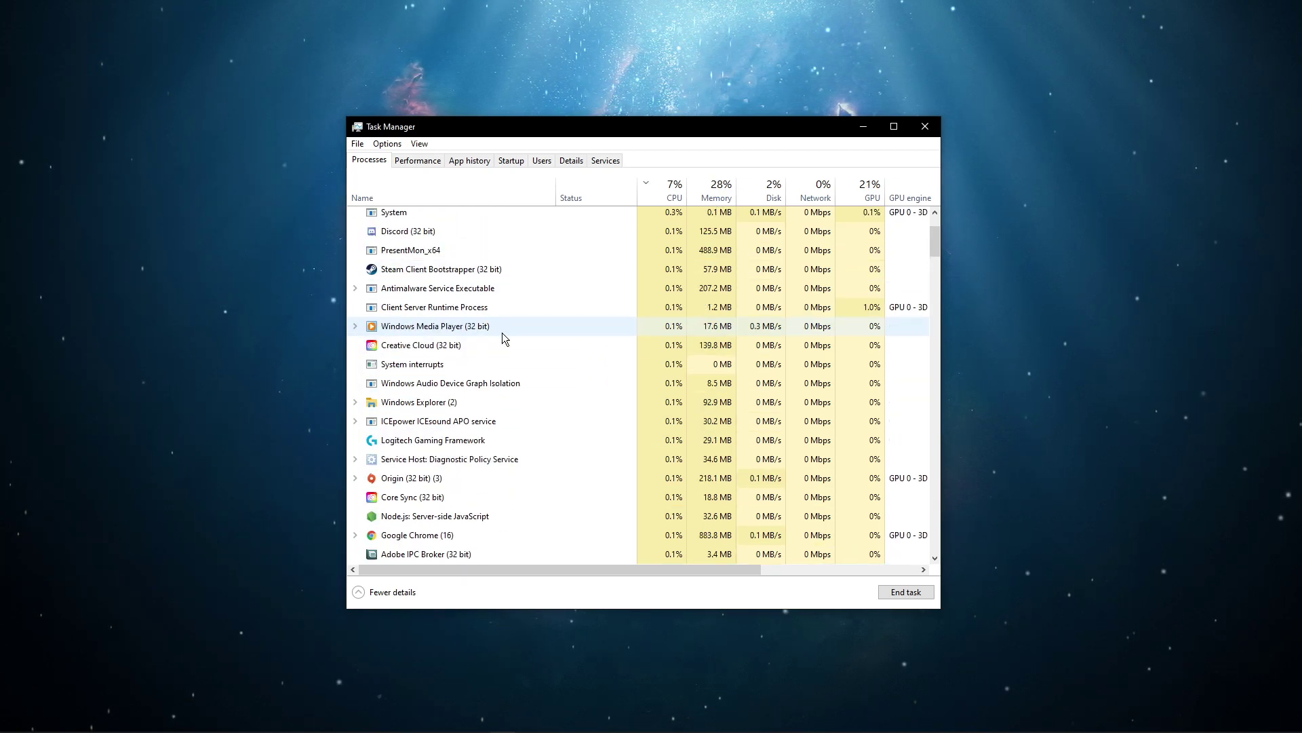